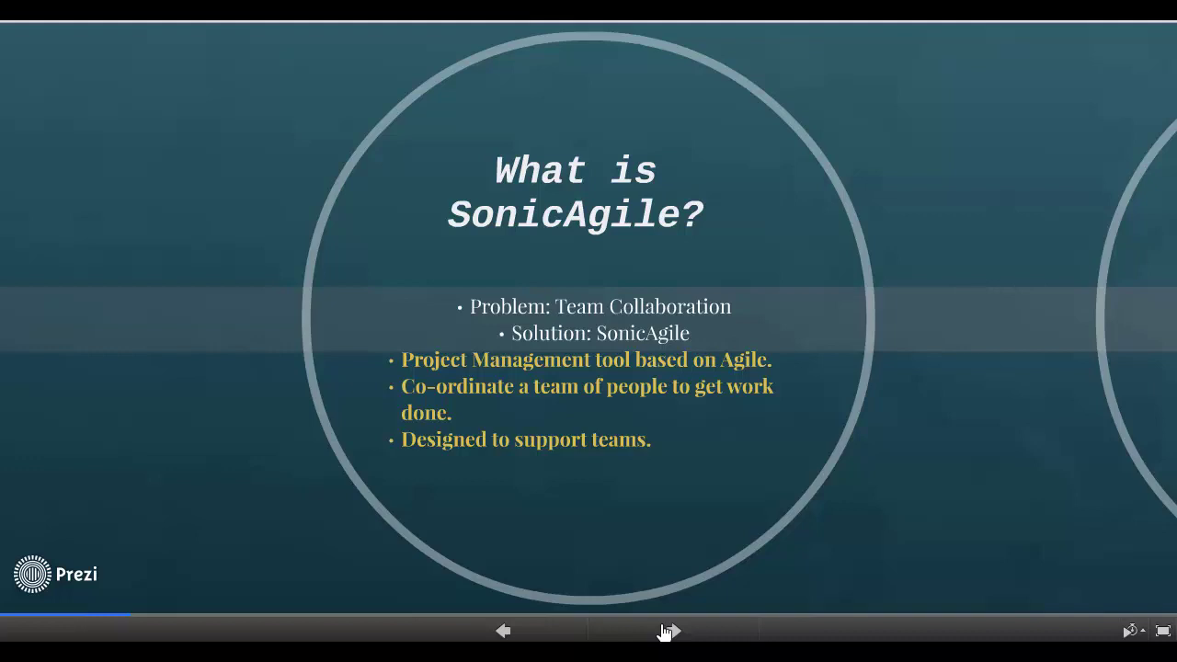
Advance the Prezi to the next slide, listing the features to be covered
left_click(665, 631)
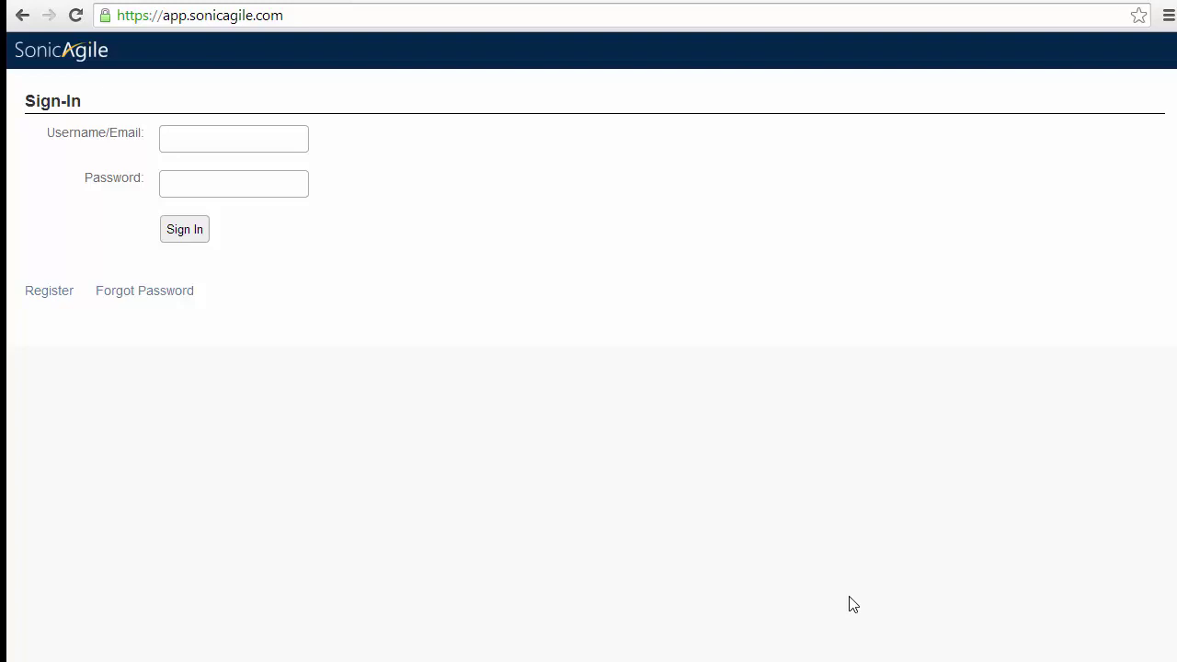
left_click(50, 290)
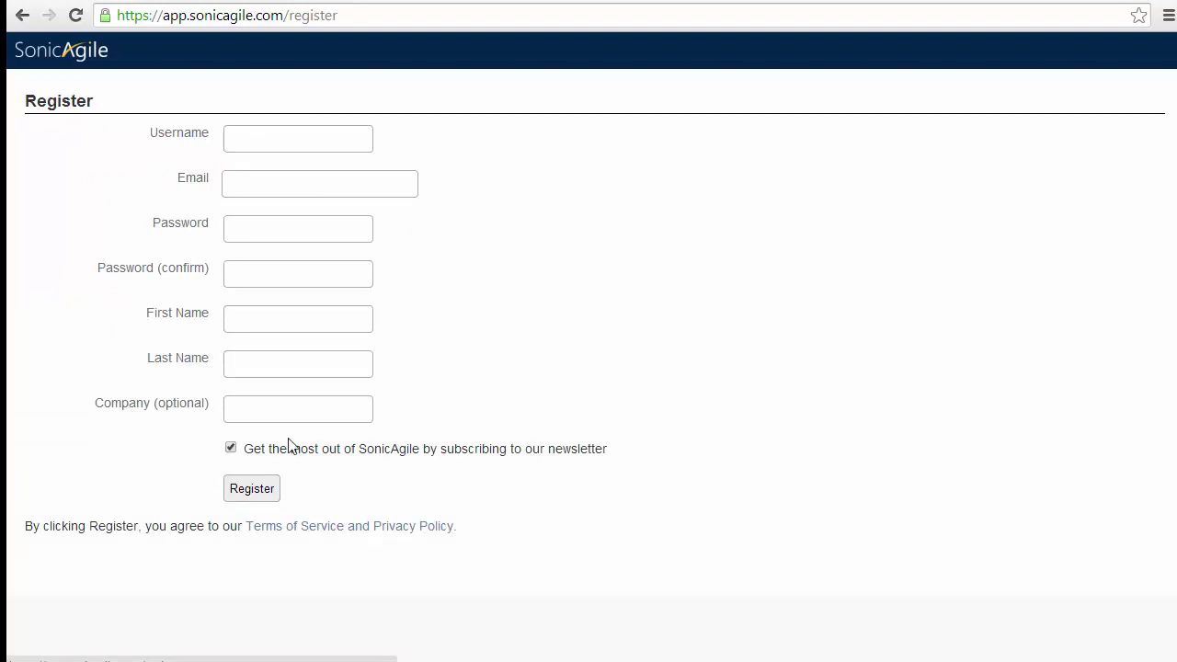
left_click(252, 488)
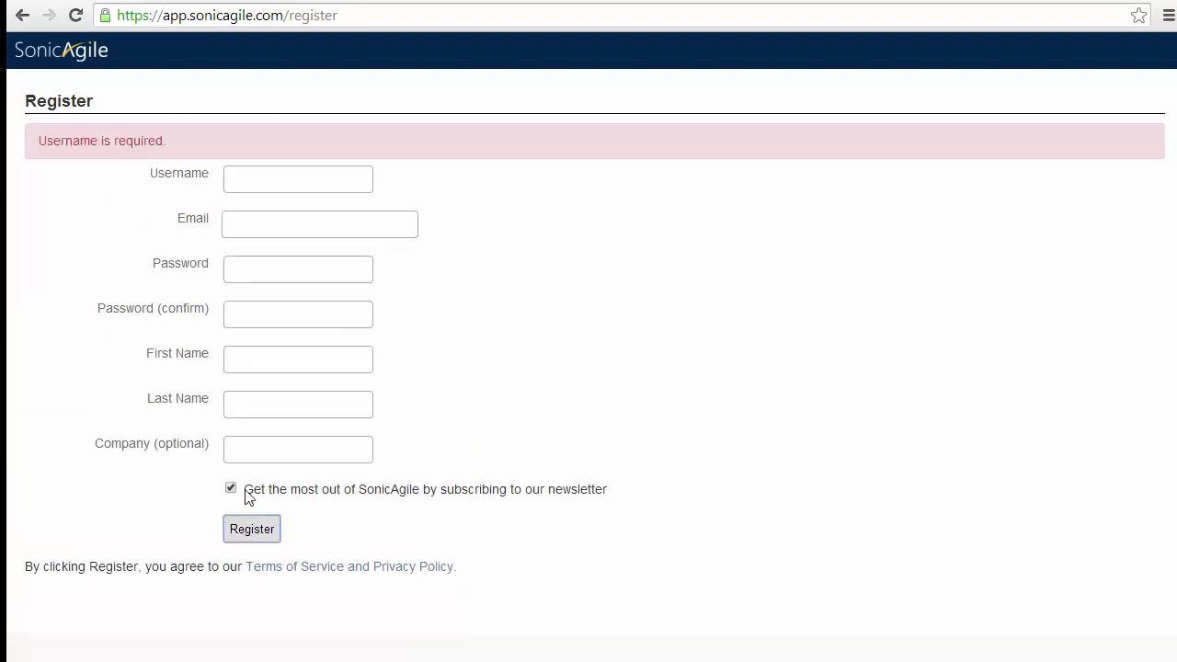
left_click(260, 20)
type("so")
key("Return")
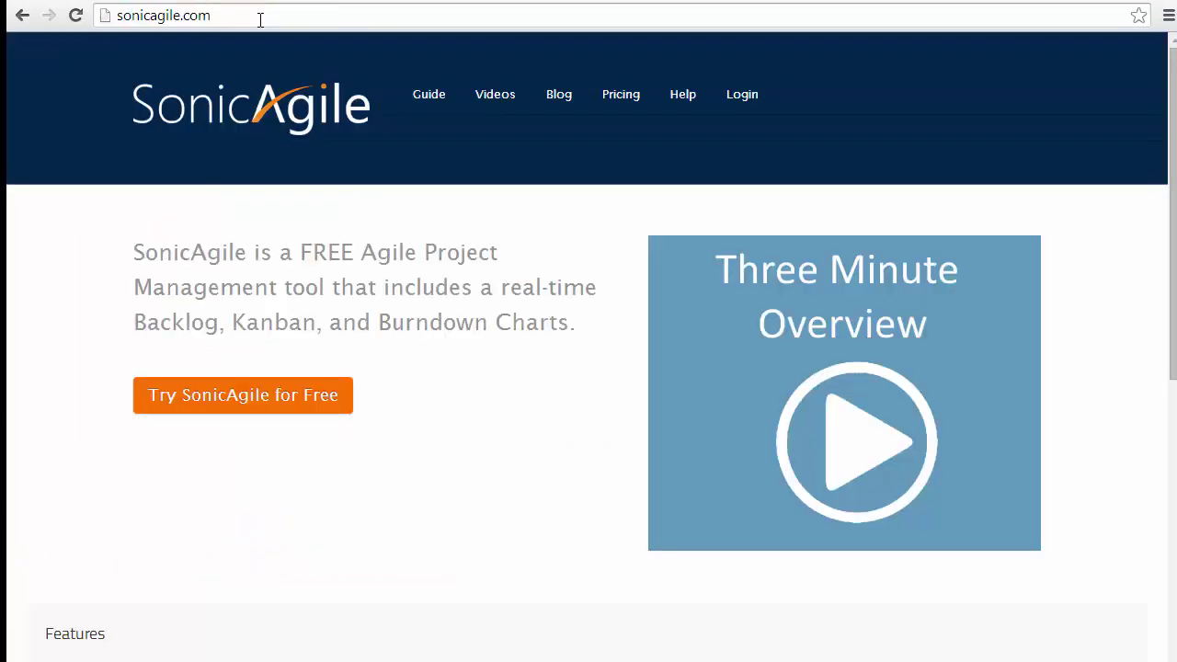
left_click(742, 94)
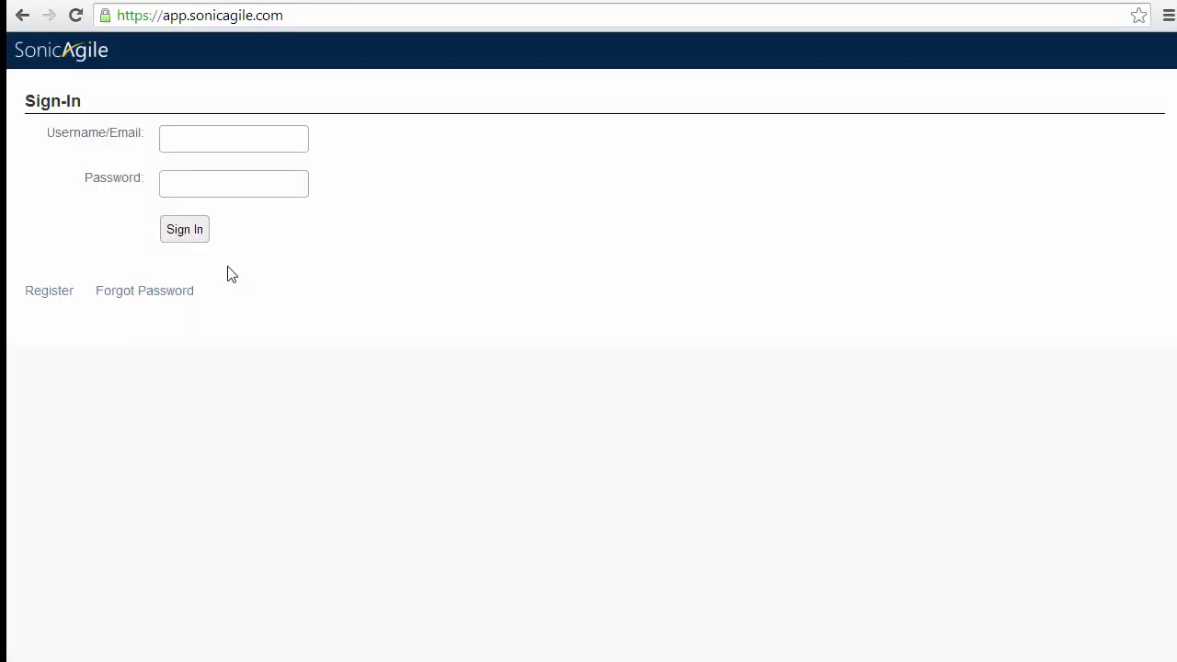
Sign in with the account e-mail and create a new project named 'android application'
left_click(193, 136)
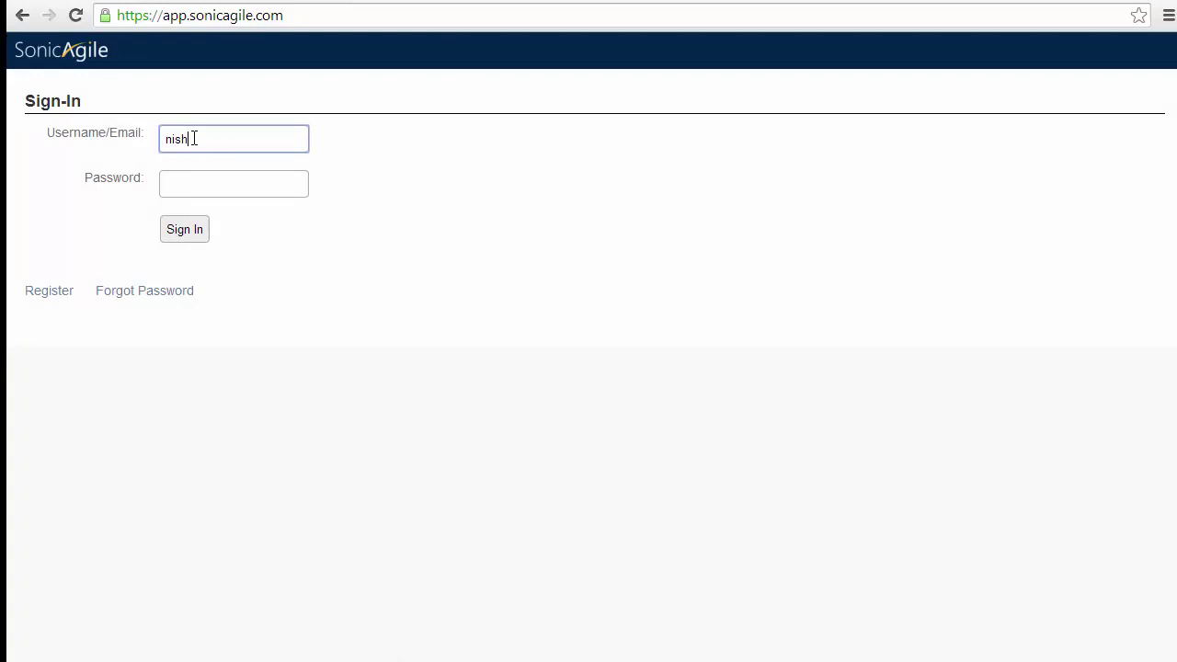
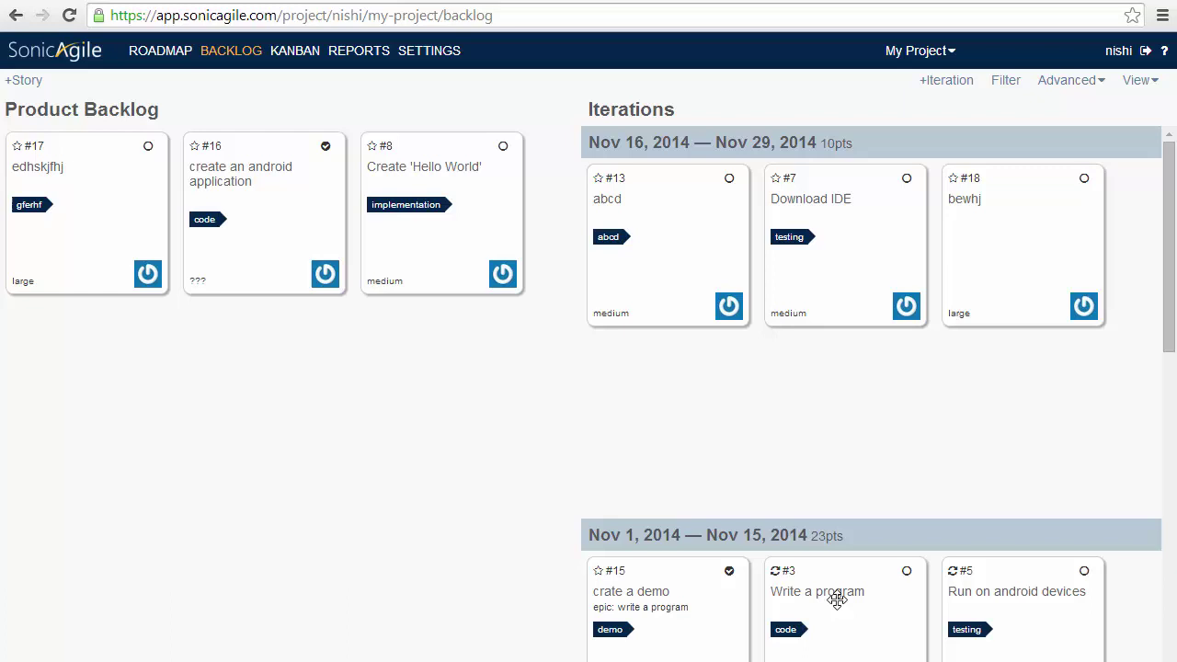
left_click(1117, 51)
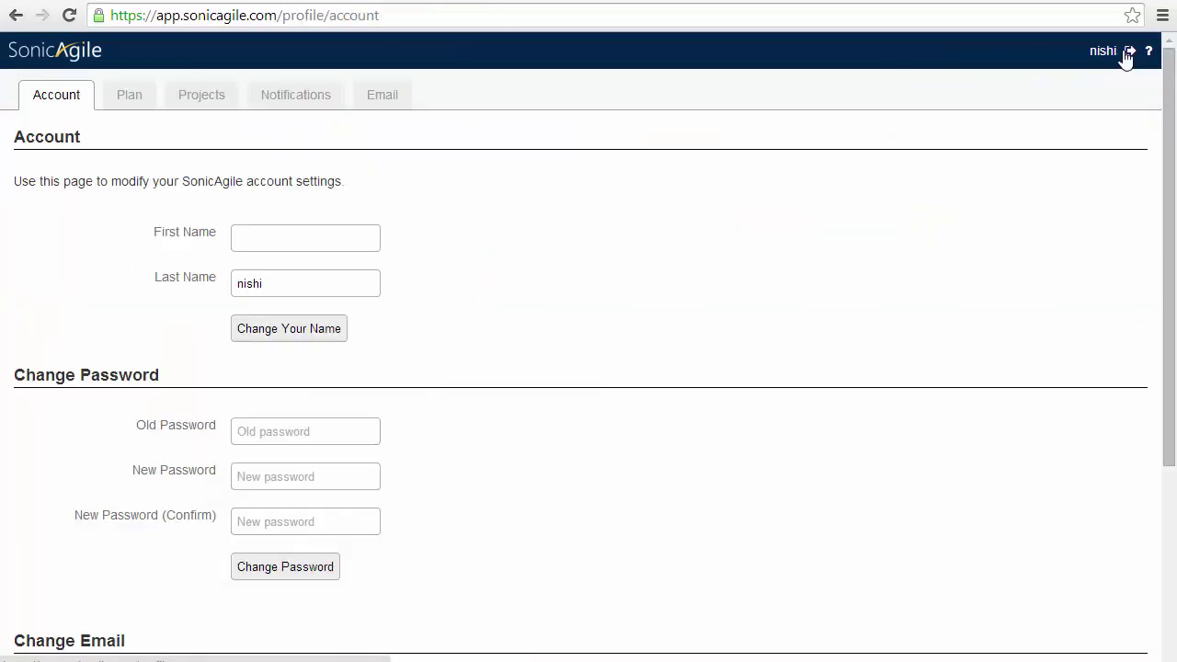
left_click(229, 101)
left_click(243, 193)
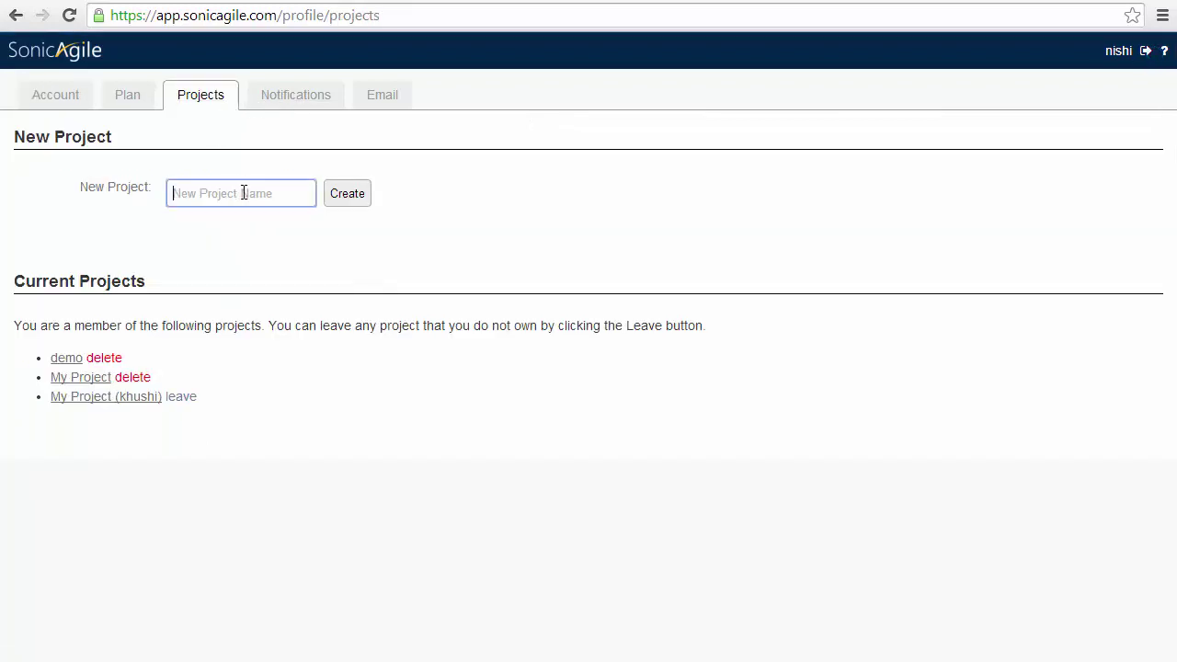
type("android application")
left_click(352, 204)
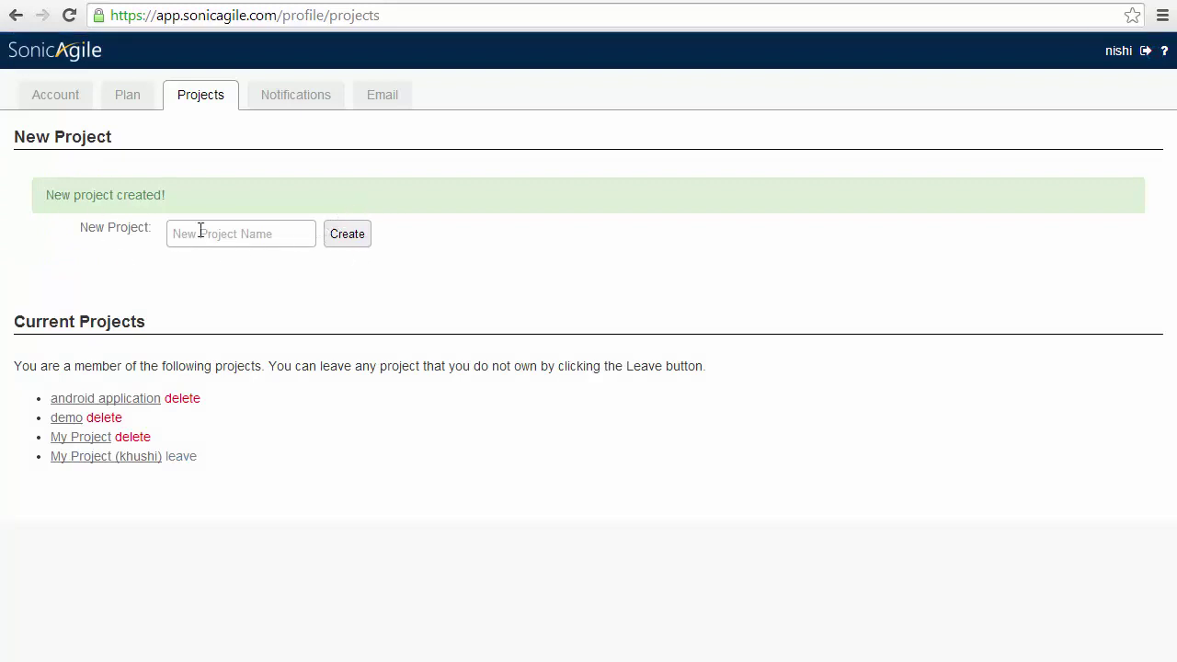
Switch to the 'android application' project from the My Project dropdown to view its empty backlog
left_click(31, 53)
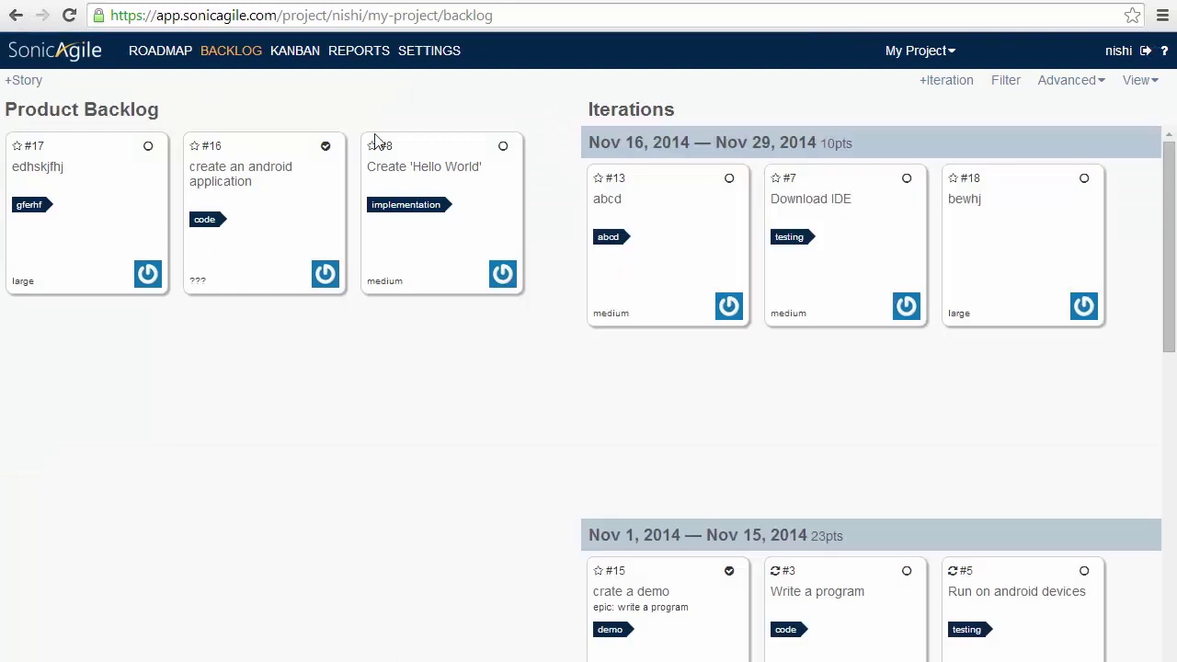
left_click(917, 51)
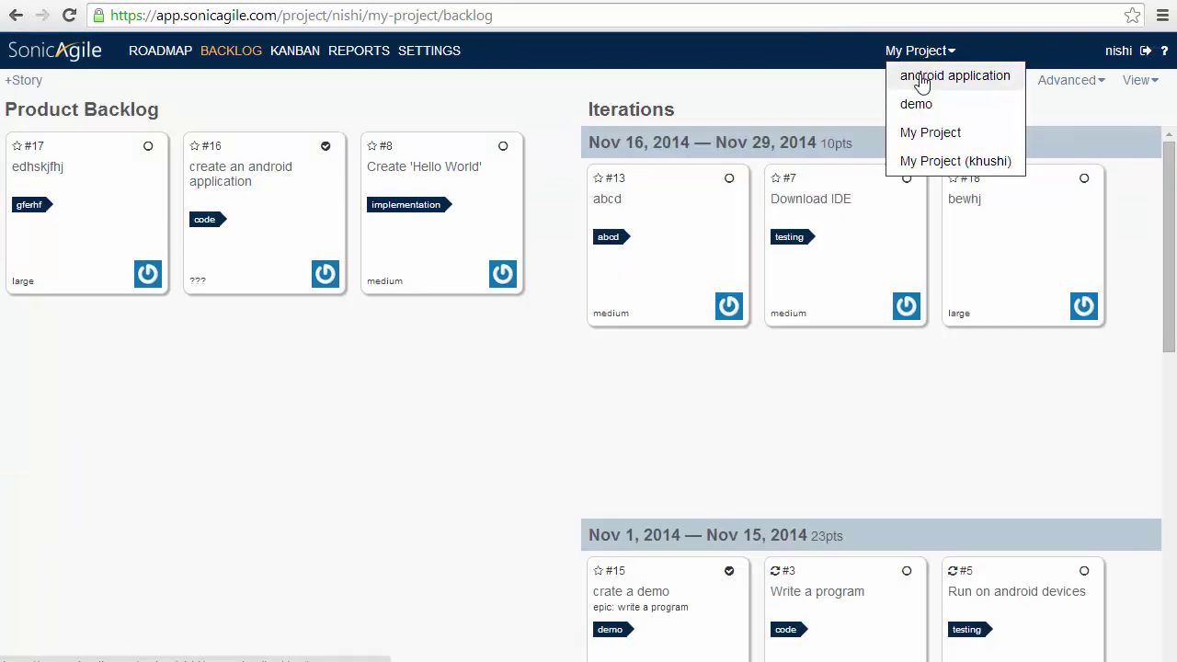
left_click(922, 81)
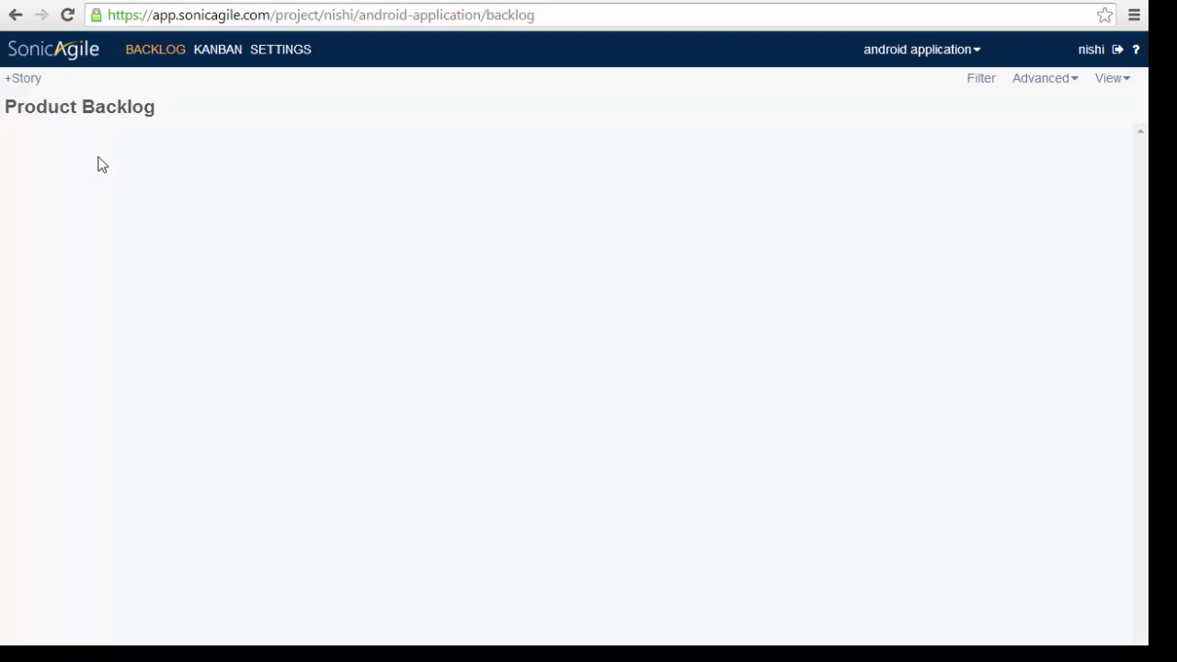
Add story 'write a program' of type Change, owned by yourself, tagged 'code', and save it
left_click(37, 85)
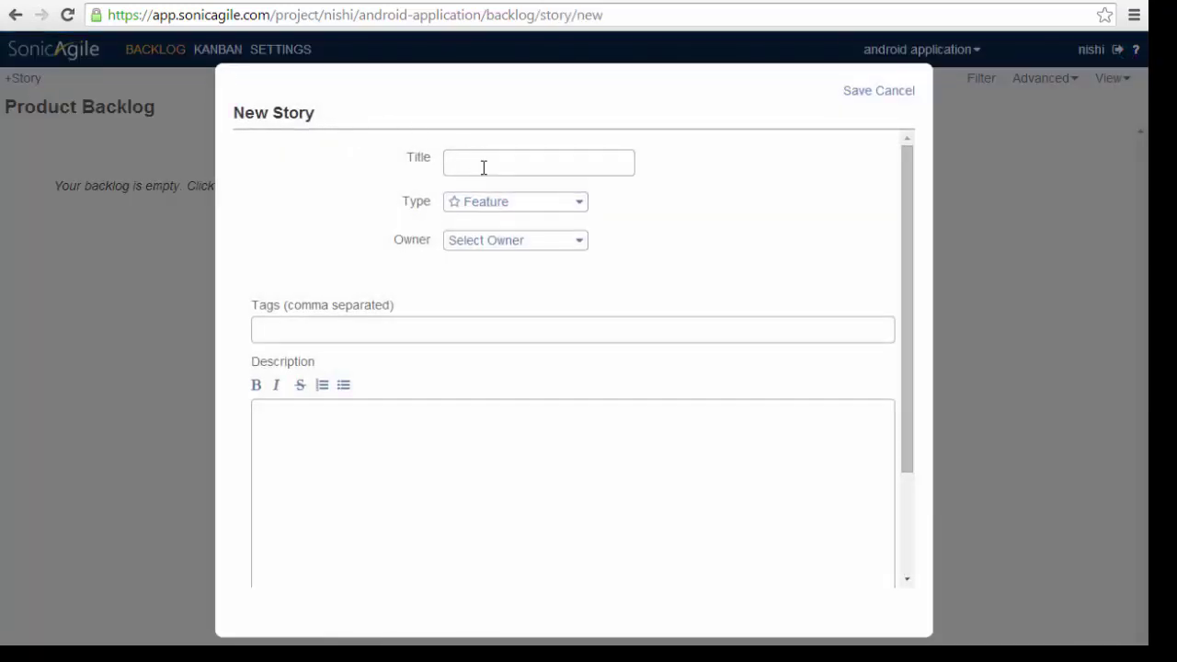
left_click(485, 166)
type("wri")
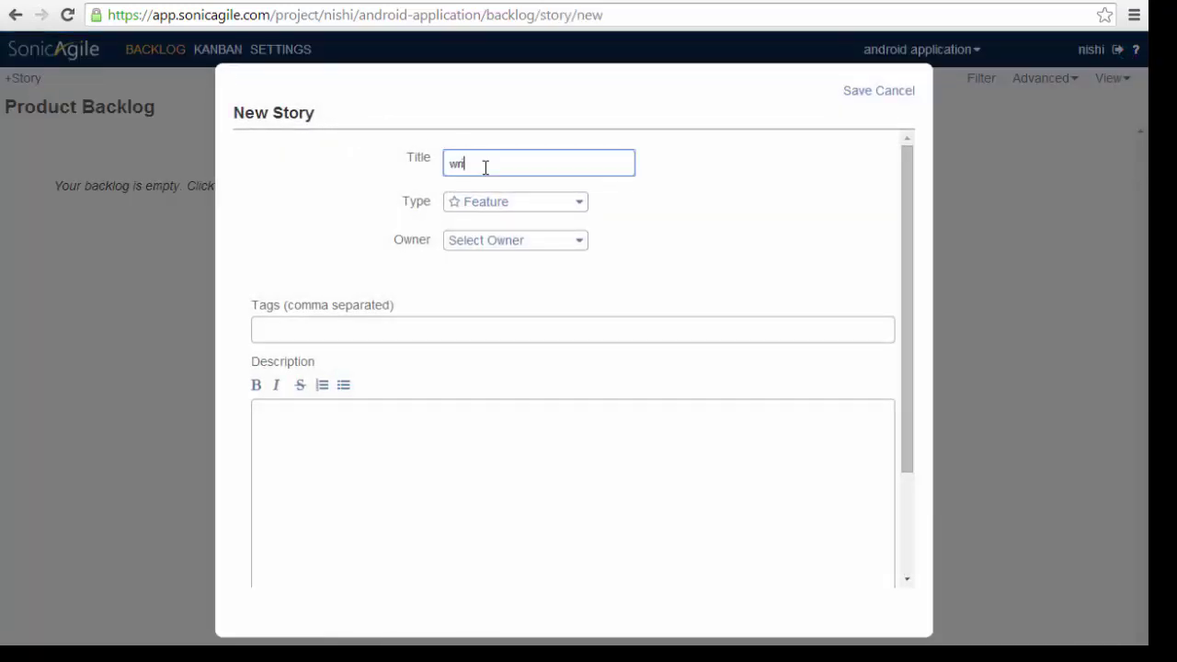
type("te a program")
left_click(524, 201)
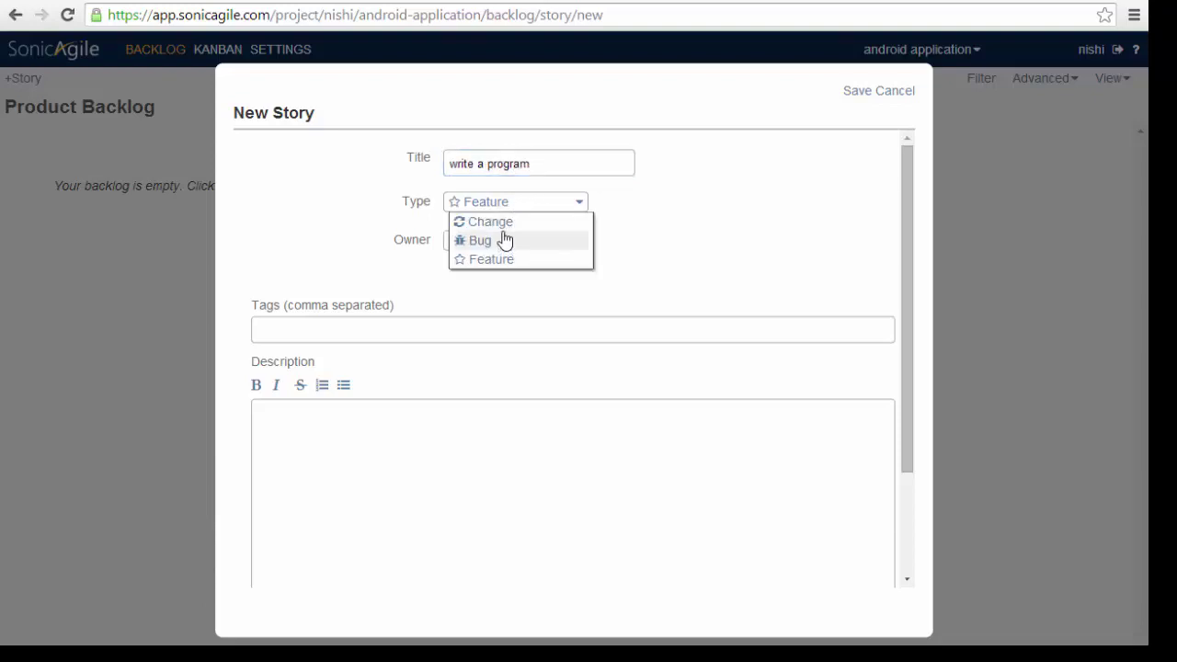
left_click(499, 225)
left_click(523, 243)
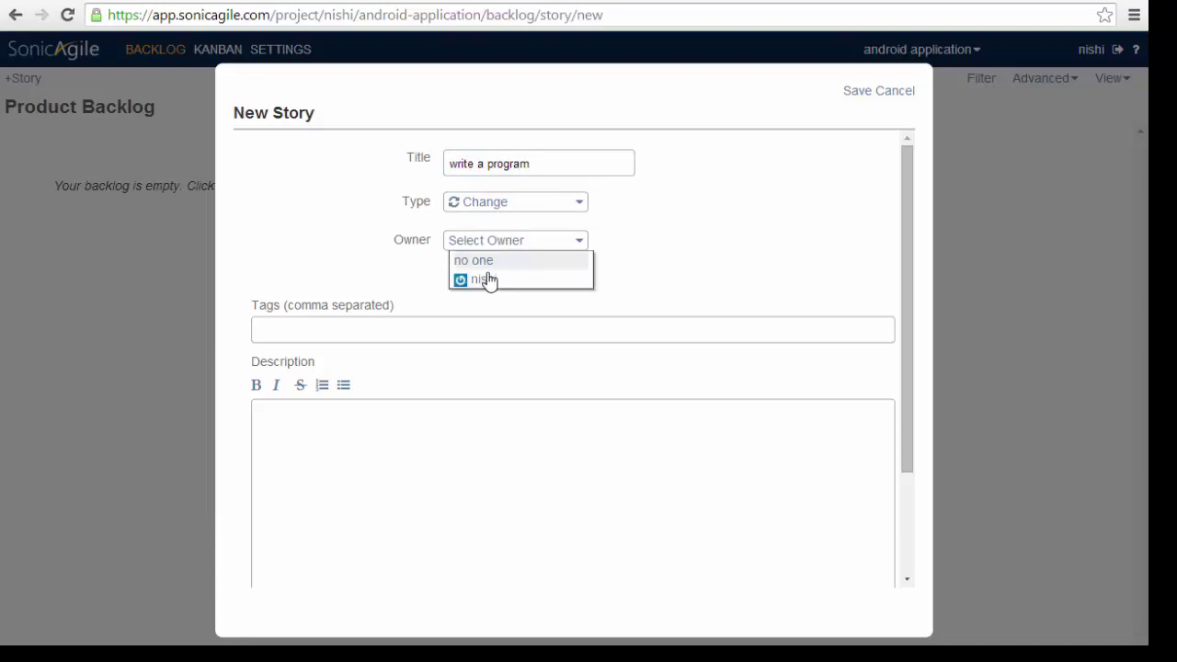
left_click(486, 279)
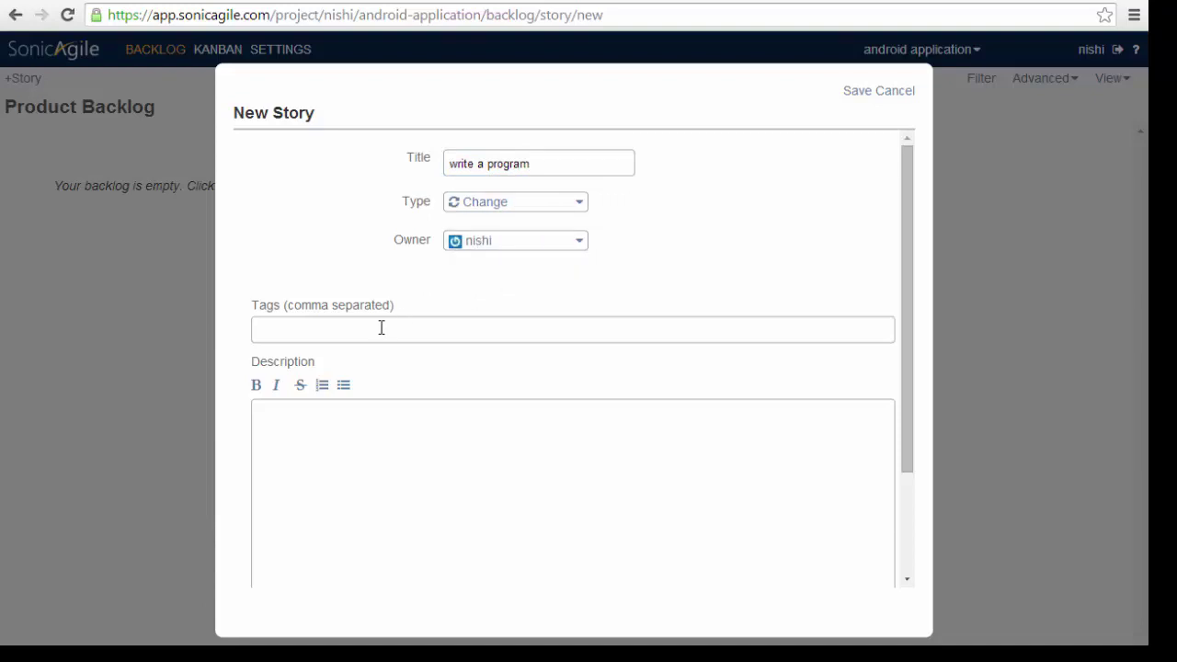
left_click(381, 327)
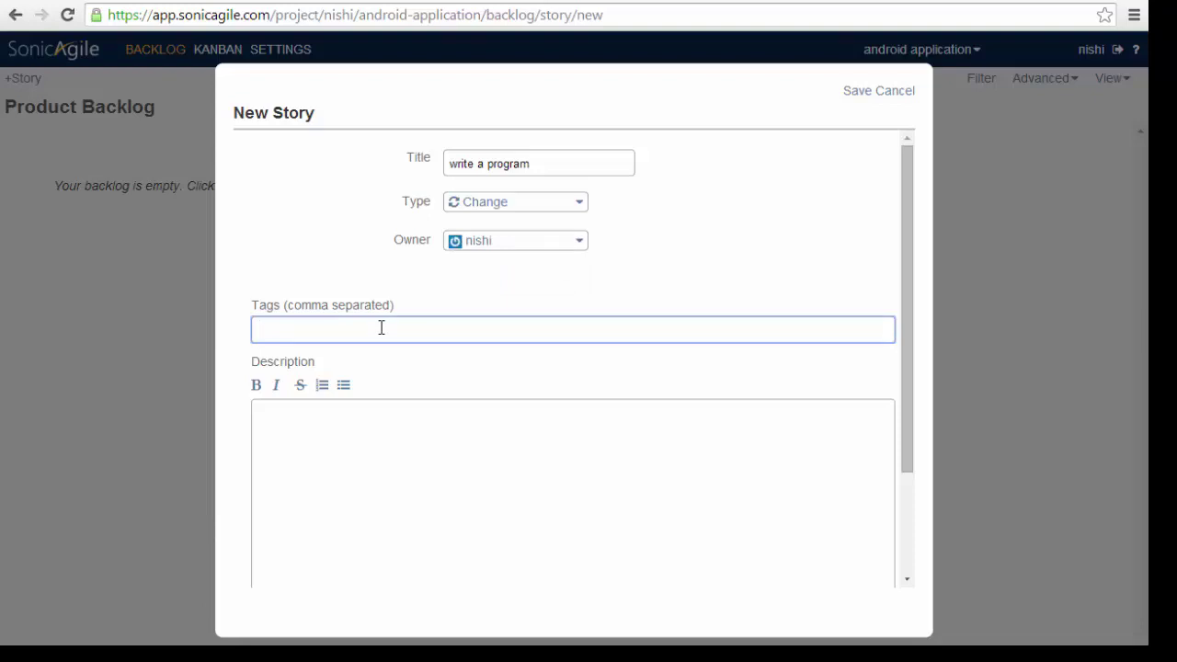
type("code")
left_click(857, 92)
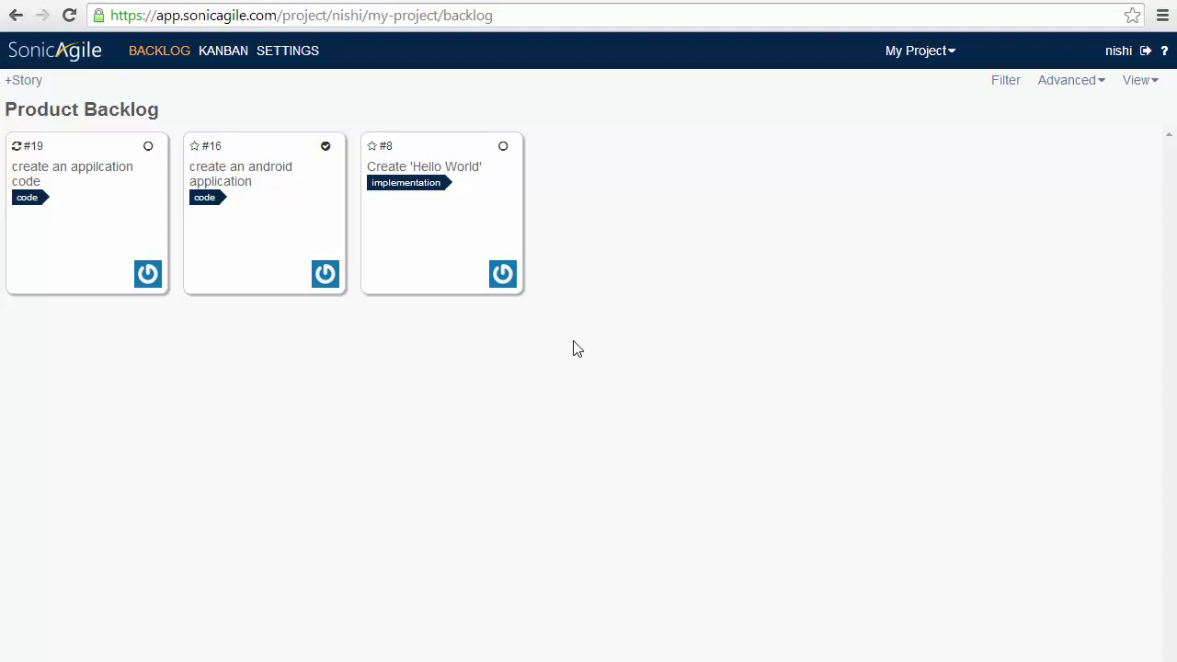
Drag story #8, then story #19, to the top of the Product Backlog
left_click_drag(462, 218, 123, 229)
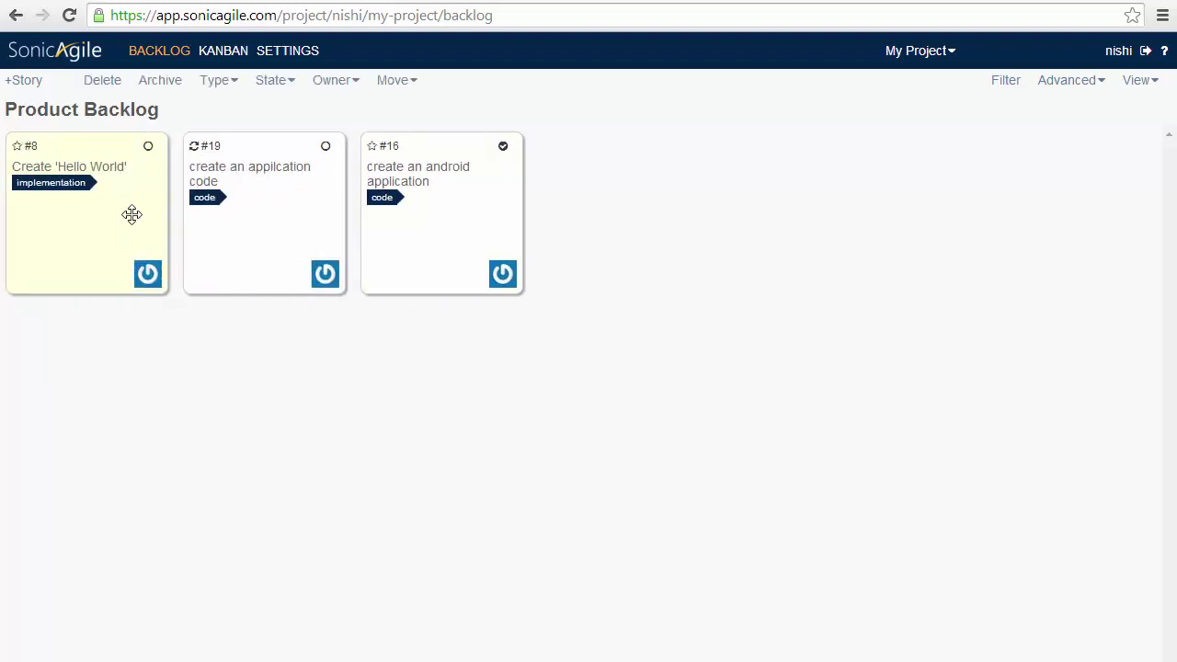
left_click_drag(225, 179, 108, 198)
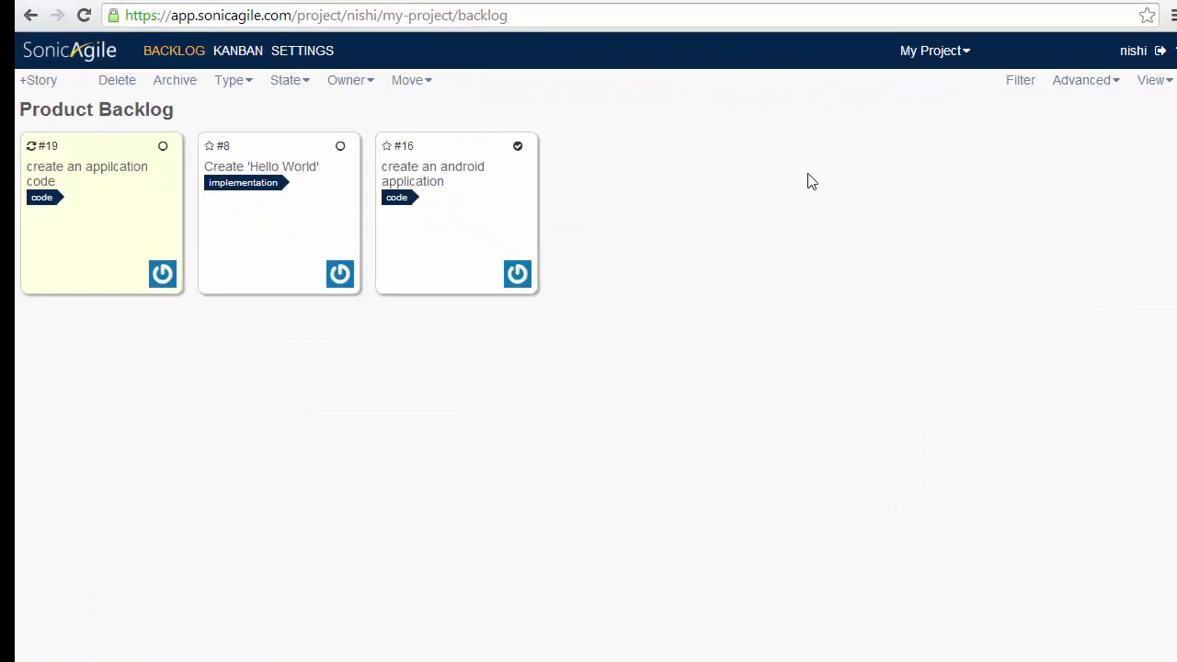
Filter the backlog by the tags abcd, assemble and changes
left_click(1018, 79)
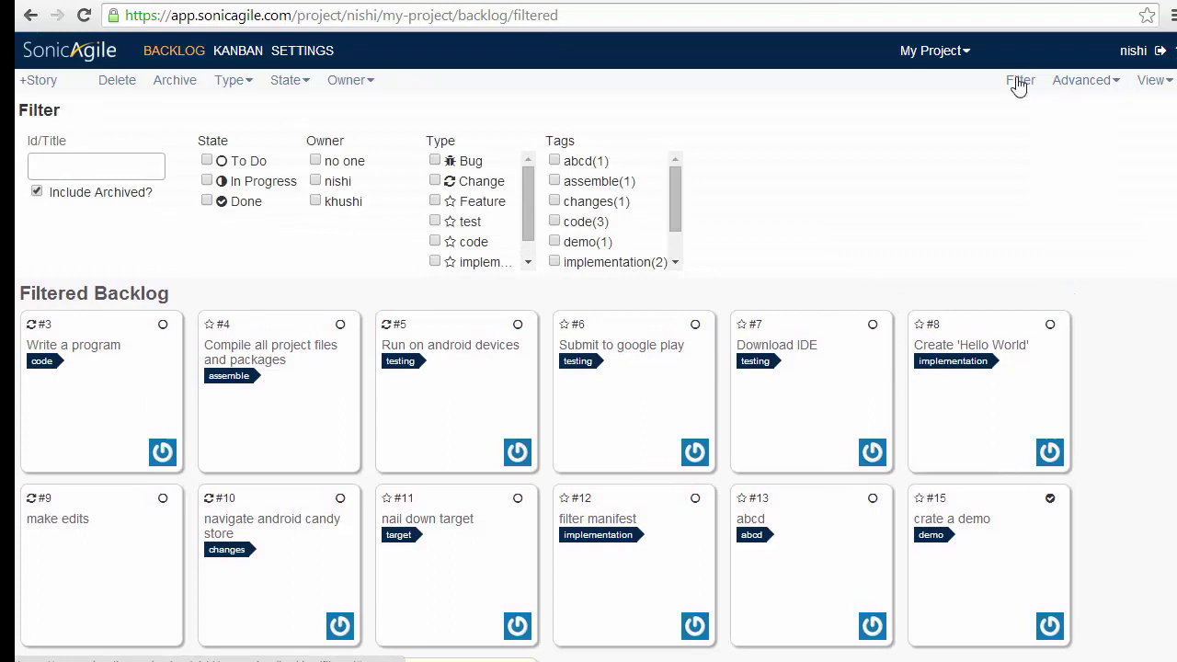
left_click(556, 163)
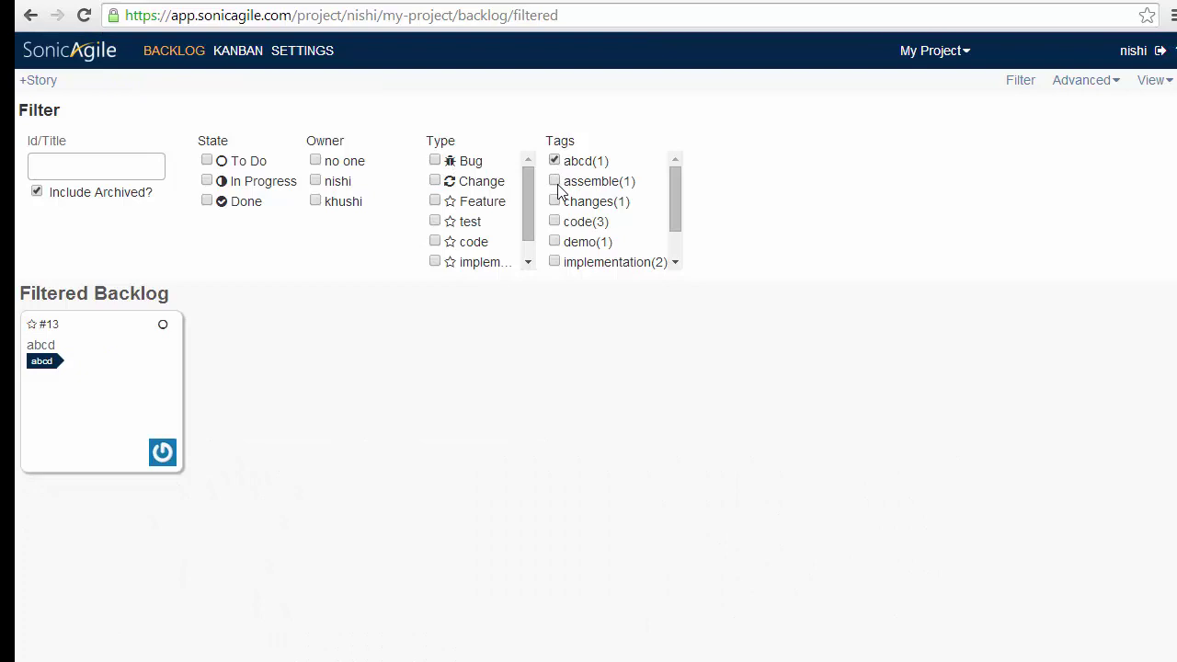
left_click(555, 181)
left_click(554, 201)
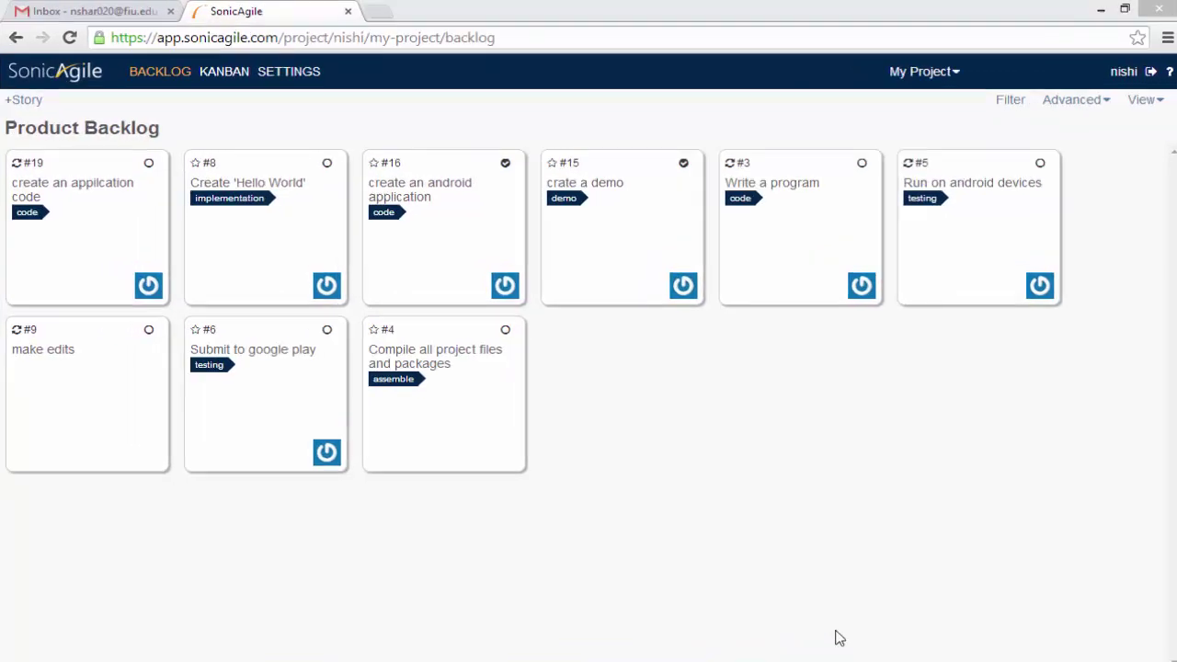
Turn on Enable iterations in the Stories settings and return to the backlog
left_click(296, 79)
left_click(217, 118)
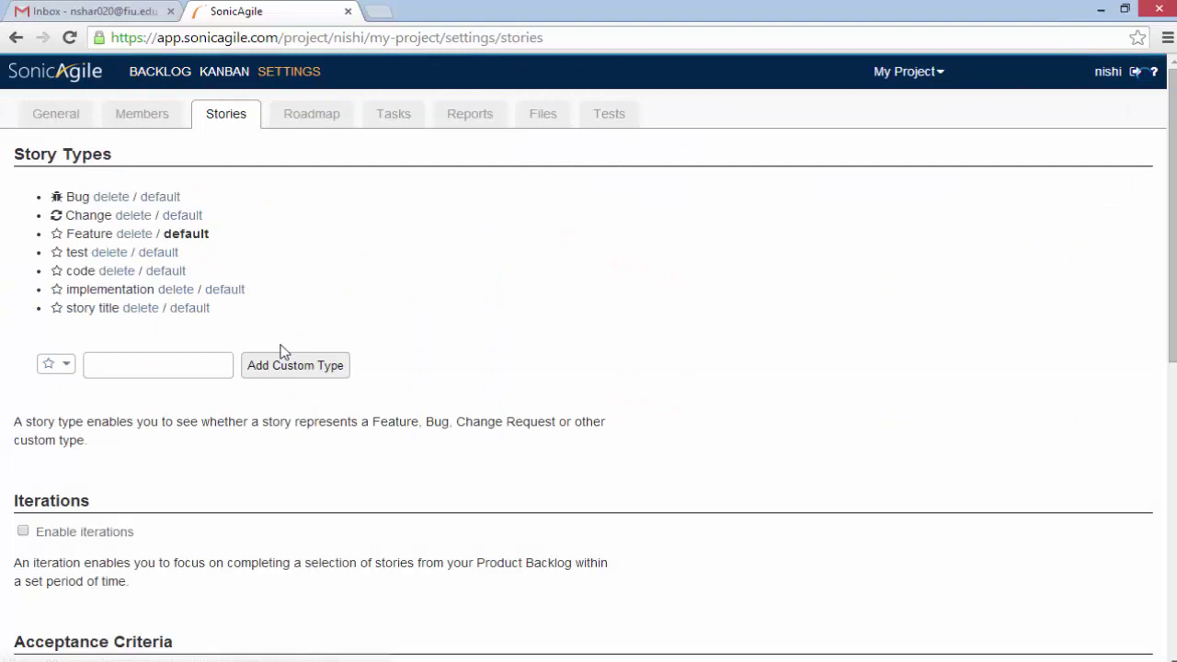
left_click(23, 532)
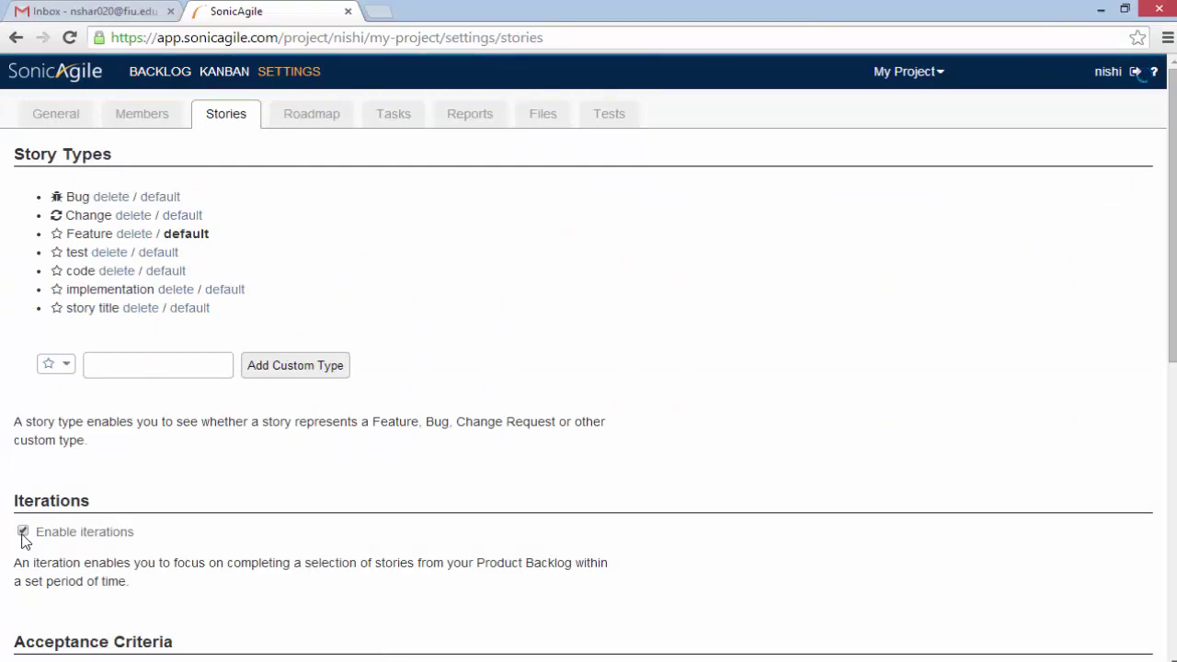
left_click(50, 73)
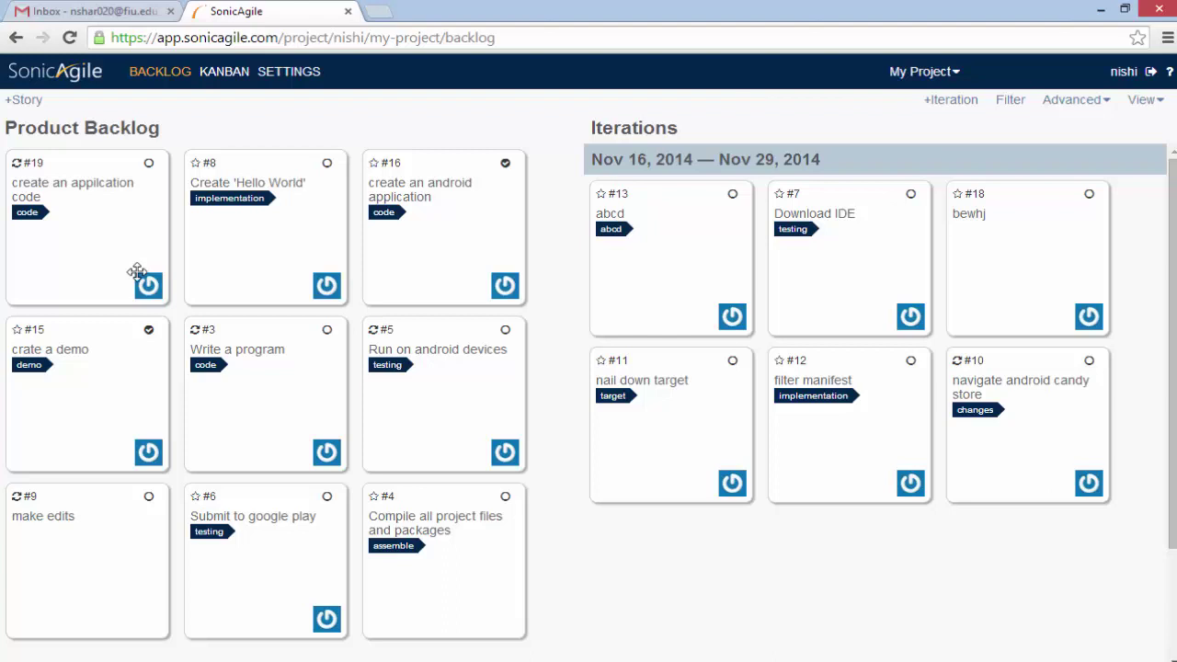
Move stories #19, #8 and #16 into the Nov 16 – Nov 29 iteration
left_click(112, 250)
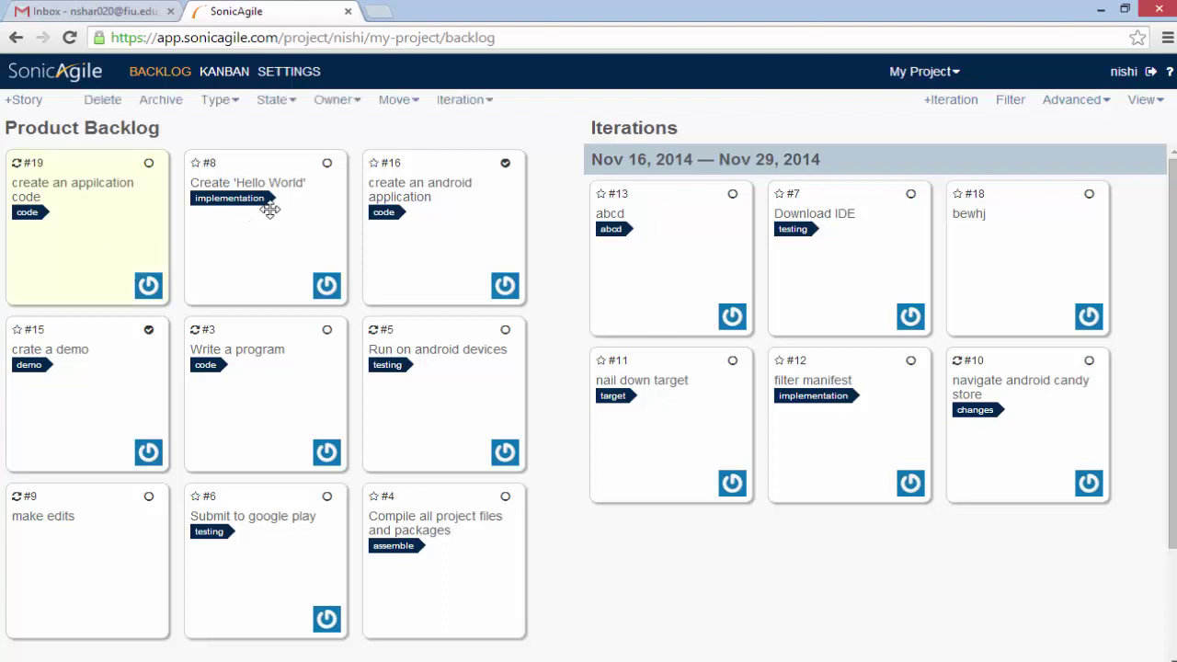
left_click(391, 211)
left_click_drag(273, 249, 863, 535)
left_click_drag(430, 226, 651, 539)
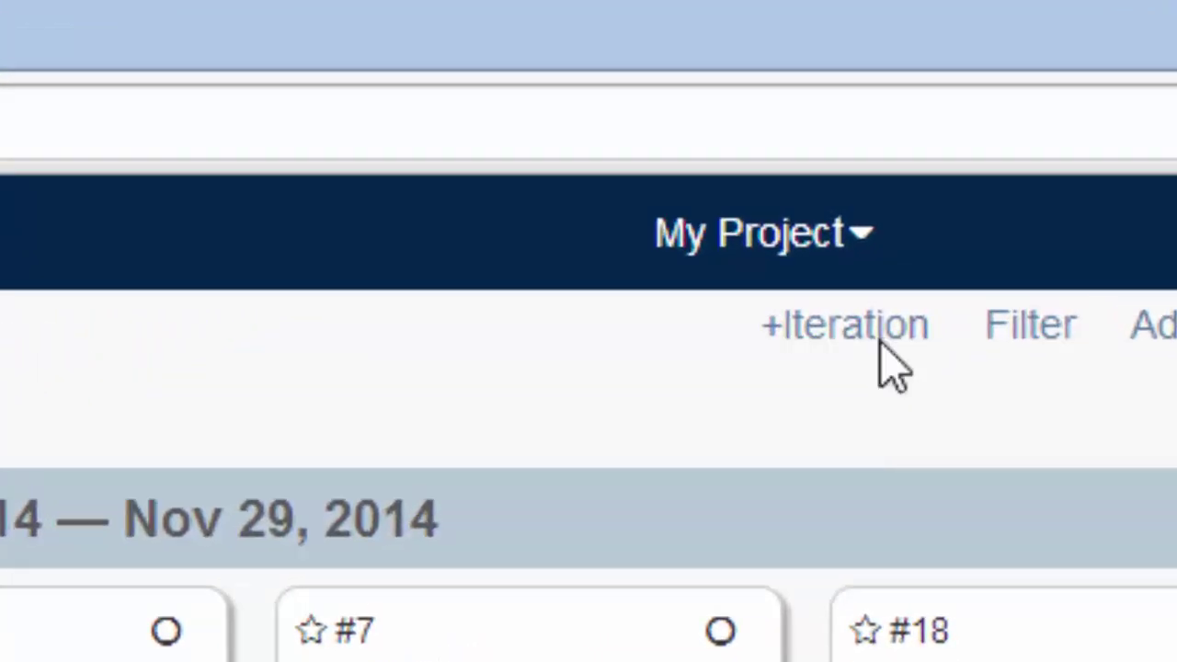
Create the Nov 30 – Dec 13, 2014 iteration and move stories #13, #7 and #18 into it
left_click(927, 231)
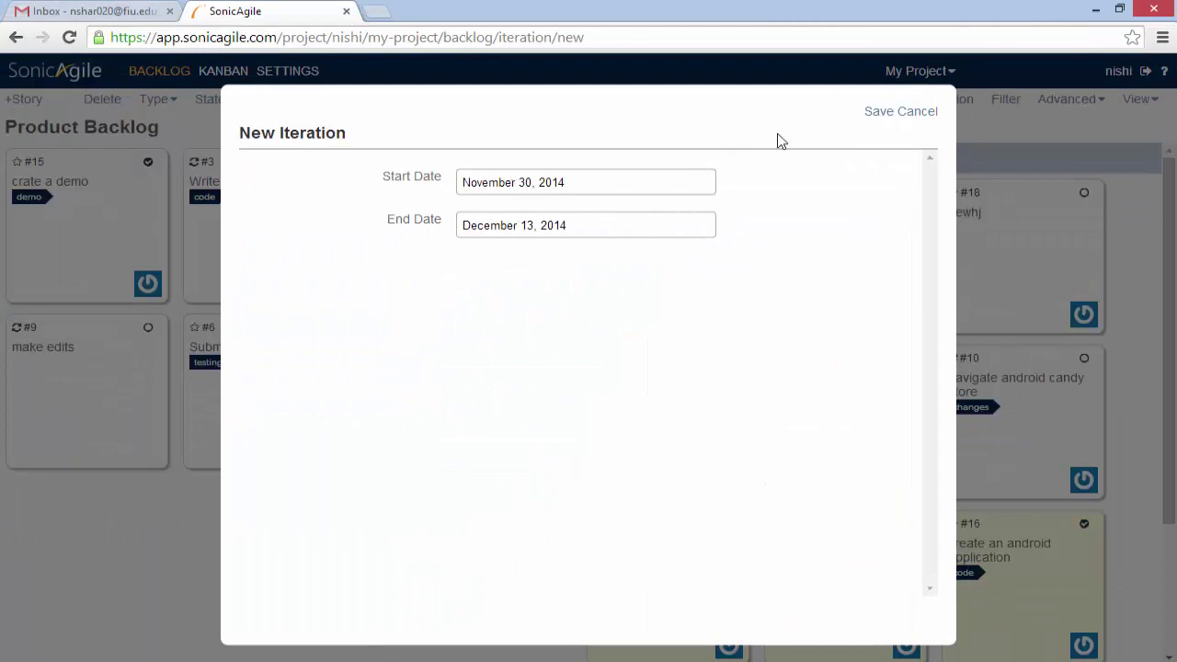
left_click(880, 114)
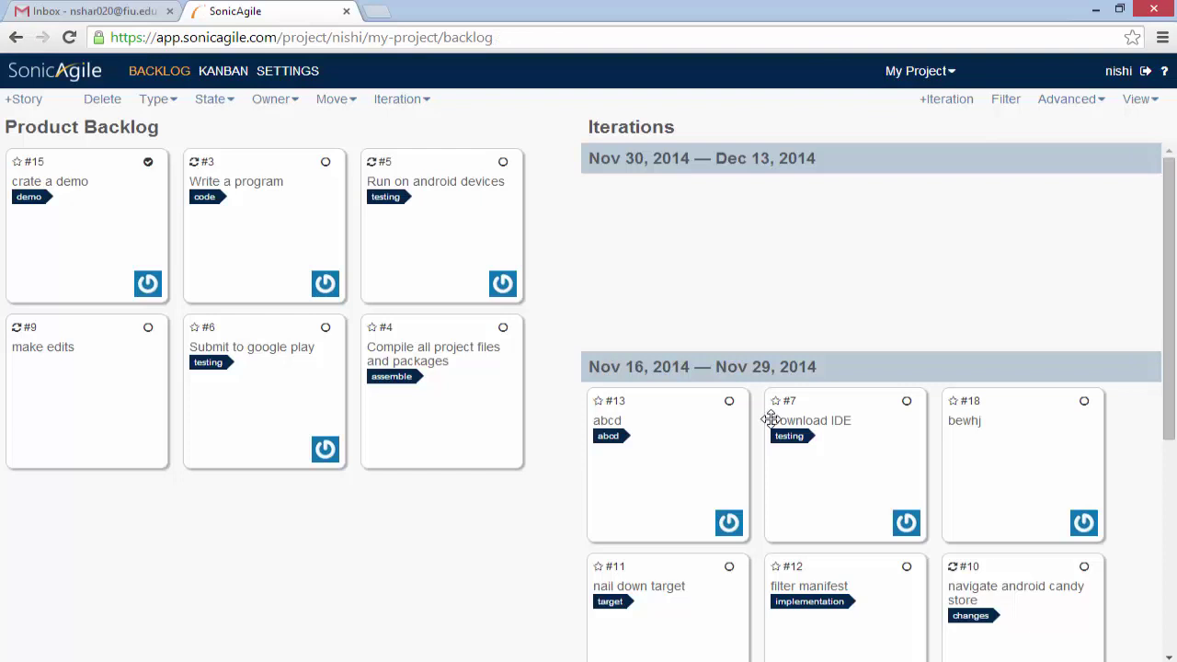
left_click(695, 470, "ctrl")
left_click(877, 484, "ctrl")
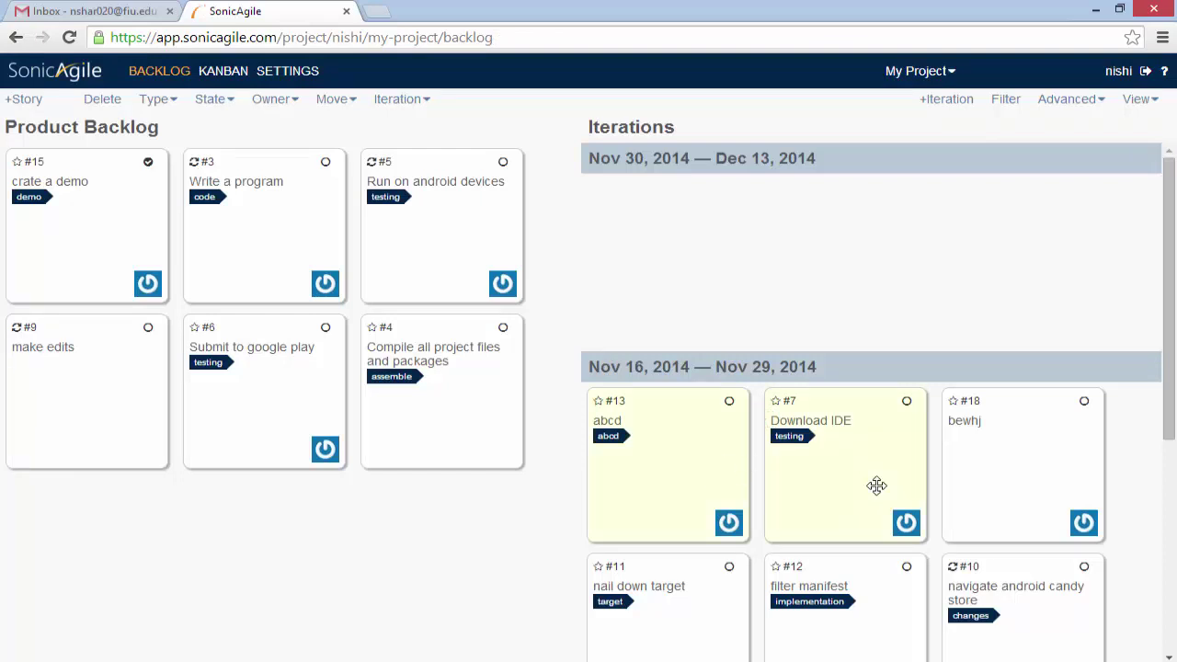
left_click(1031, 476, "ctrl")
left_click_drag(1030, 477, 928, 216)
left_click_drag(675, 502, 625, 231)
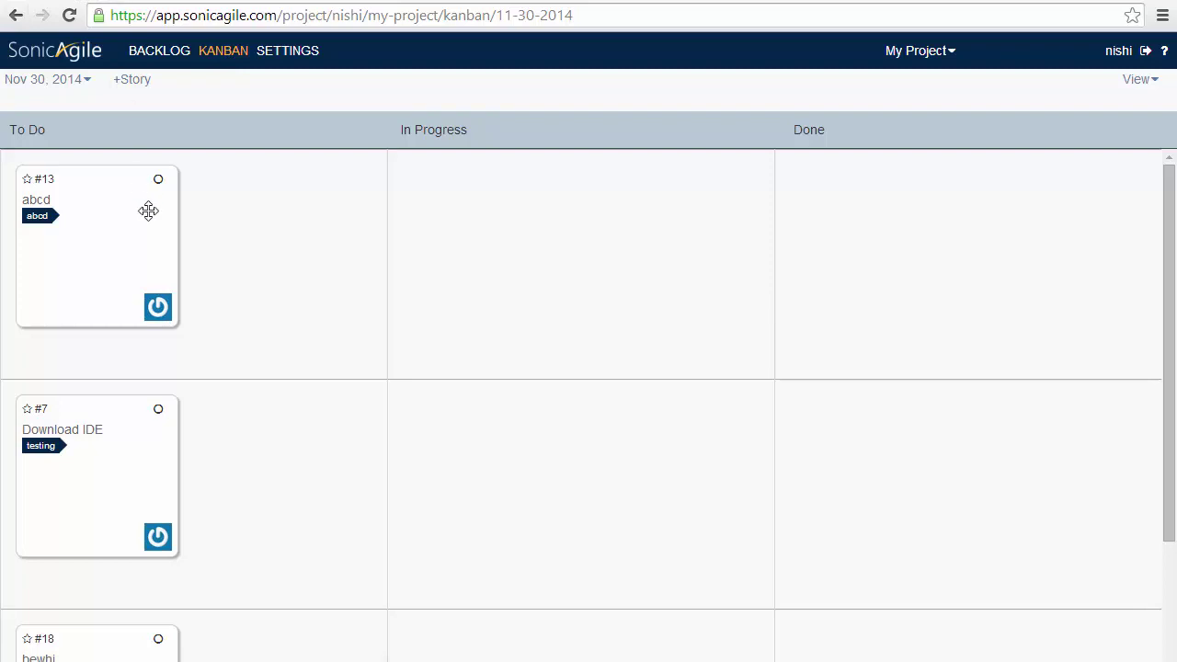
On the Kanban board, drag story #13 to Done and story #7 to In Progress
left_click_drag(147, 211, 924, 223)
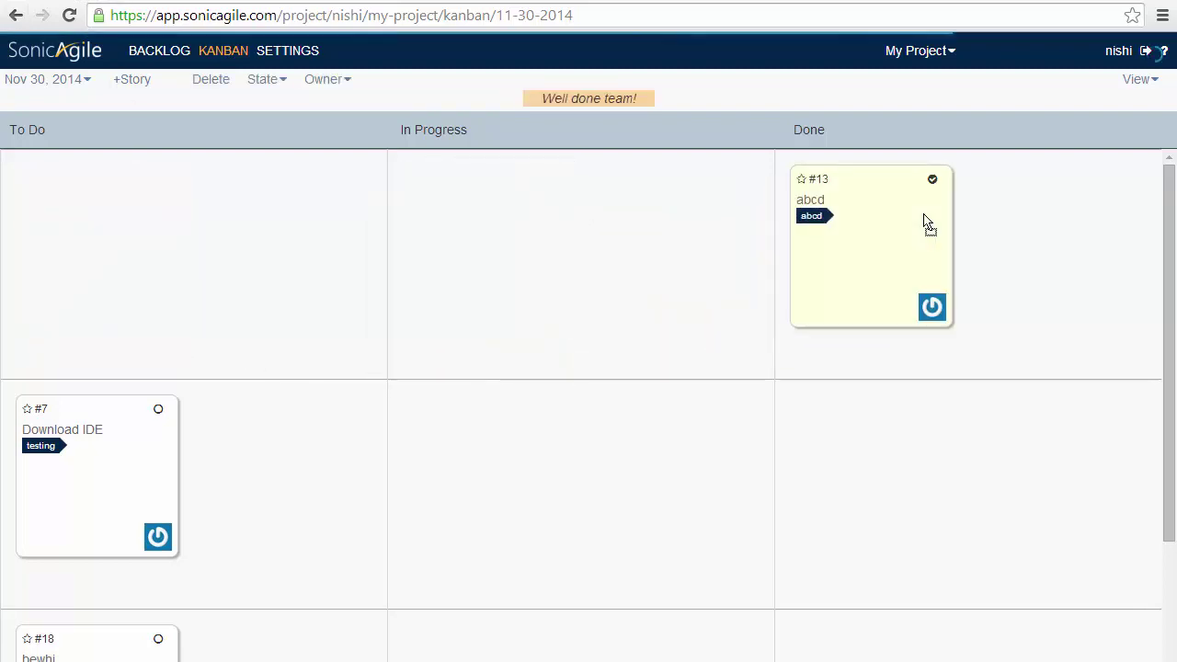
left_click_drag(35, 479, 504, 487)
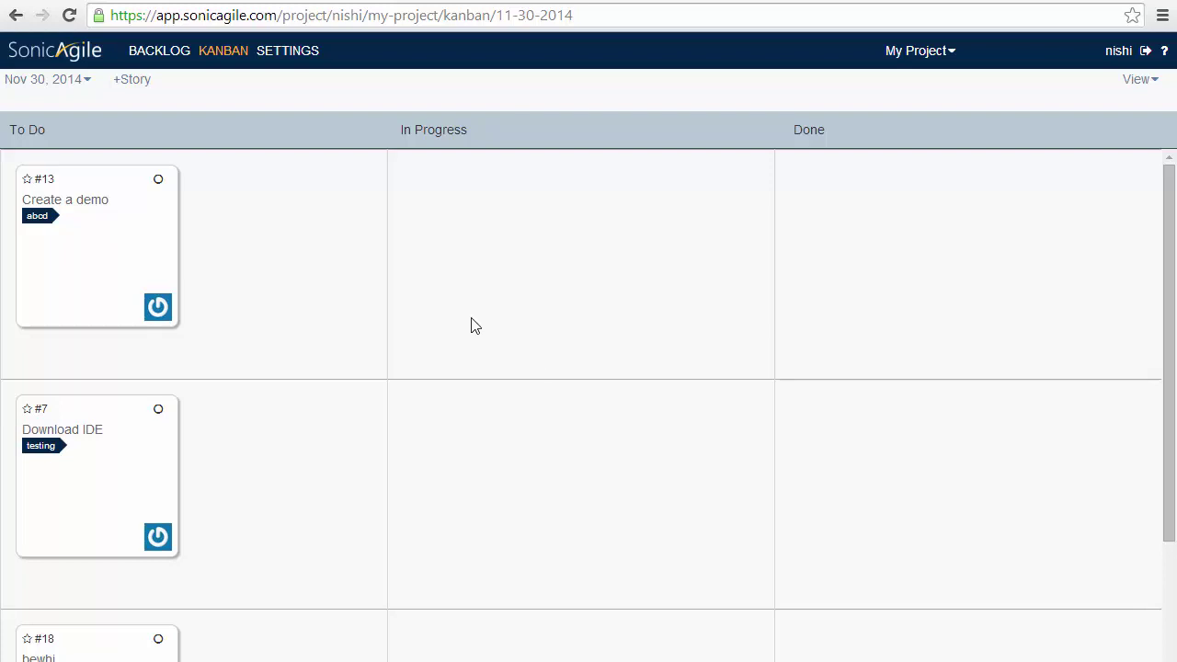
Turn on Enable tasks in the project's Tasks settings
left_click(285, 55)
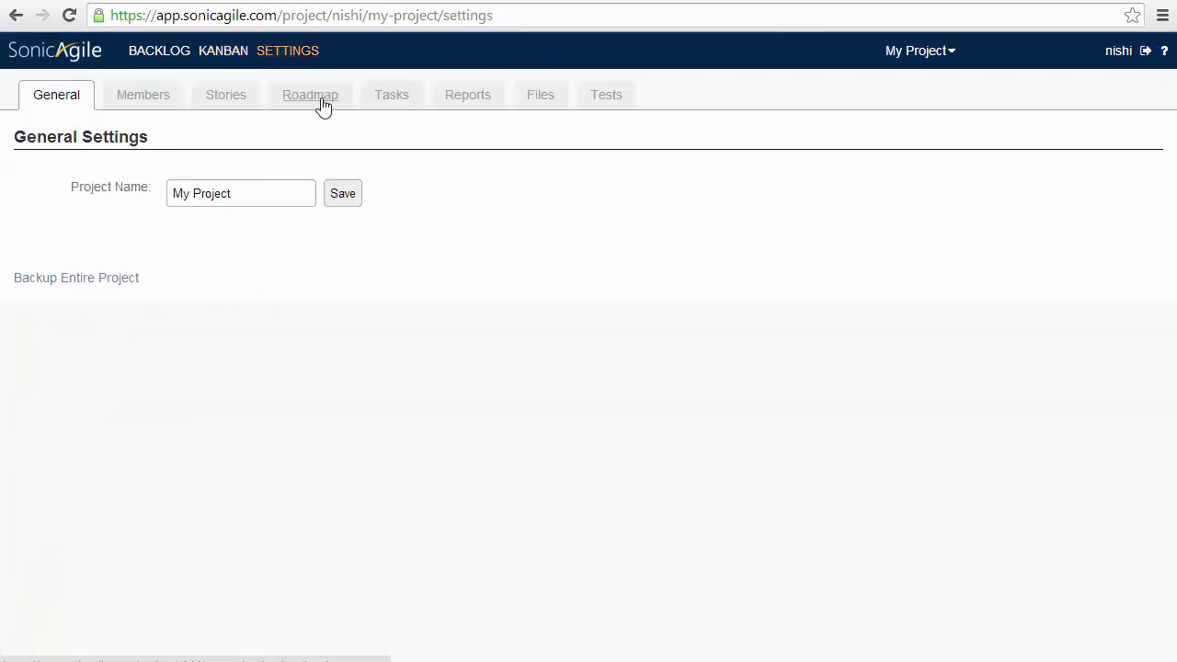
left_click(393, 104)
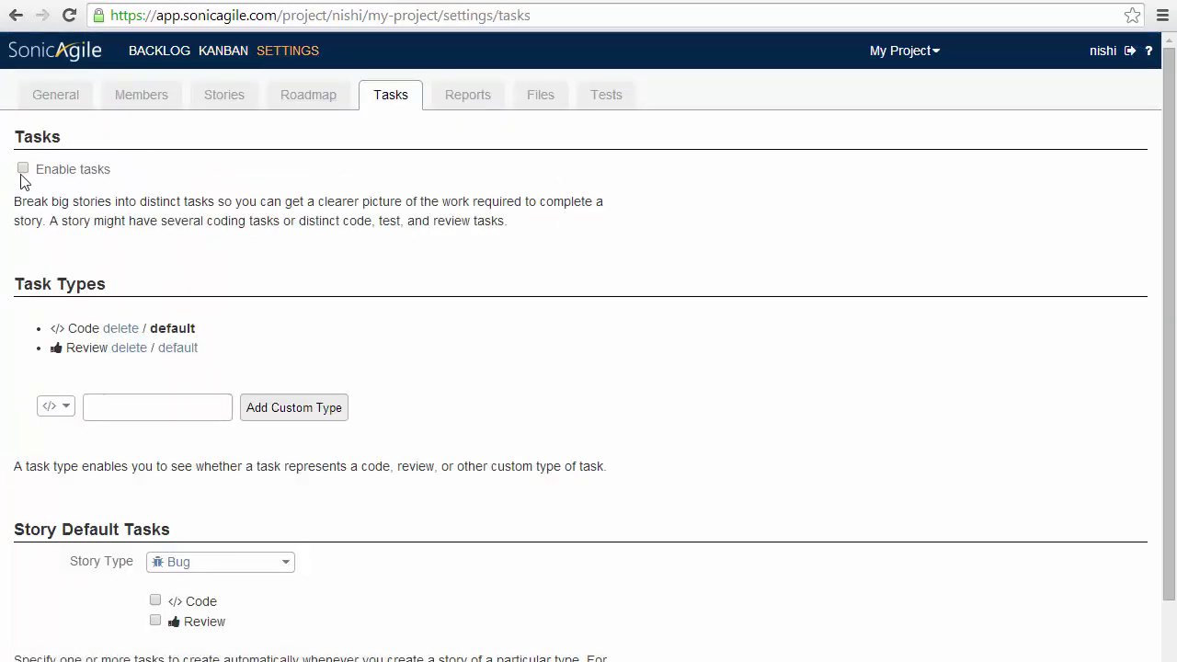
left_click(23, 169)
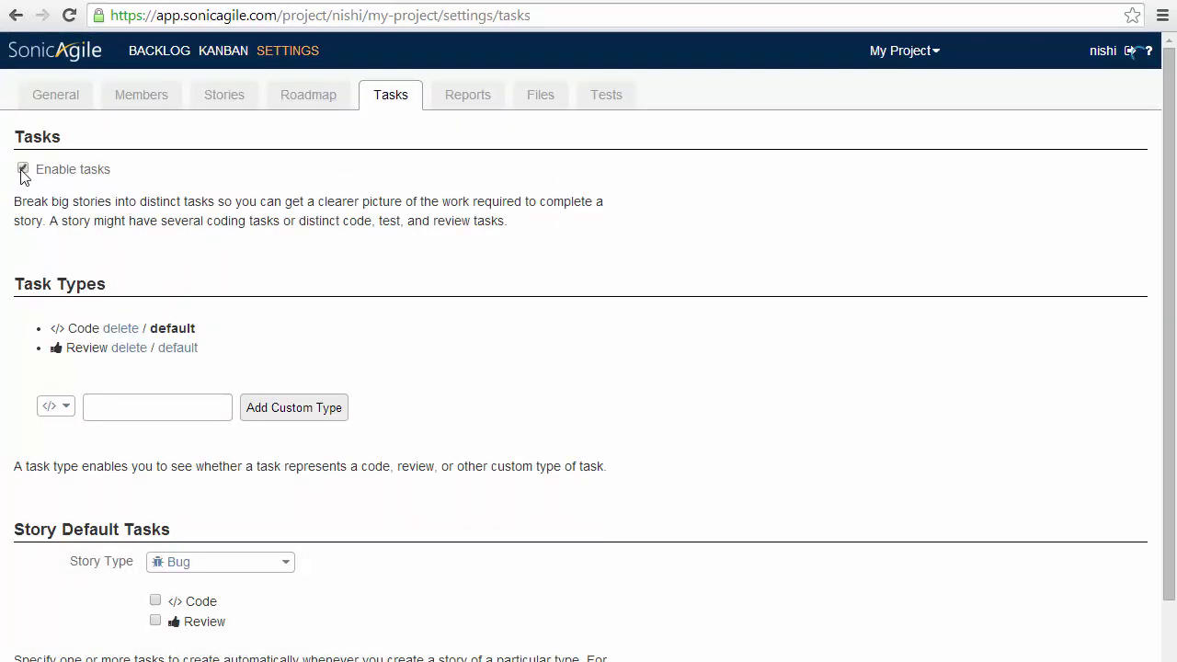
Start a new task on Kanban story #13 'Create a demo', then return to the backlog
left_click(226, 55)
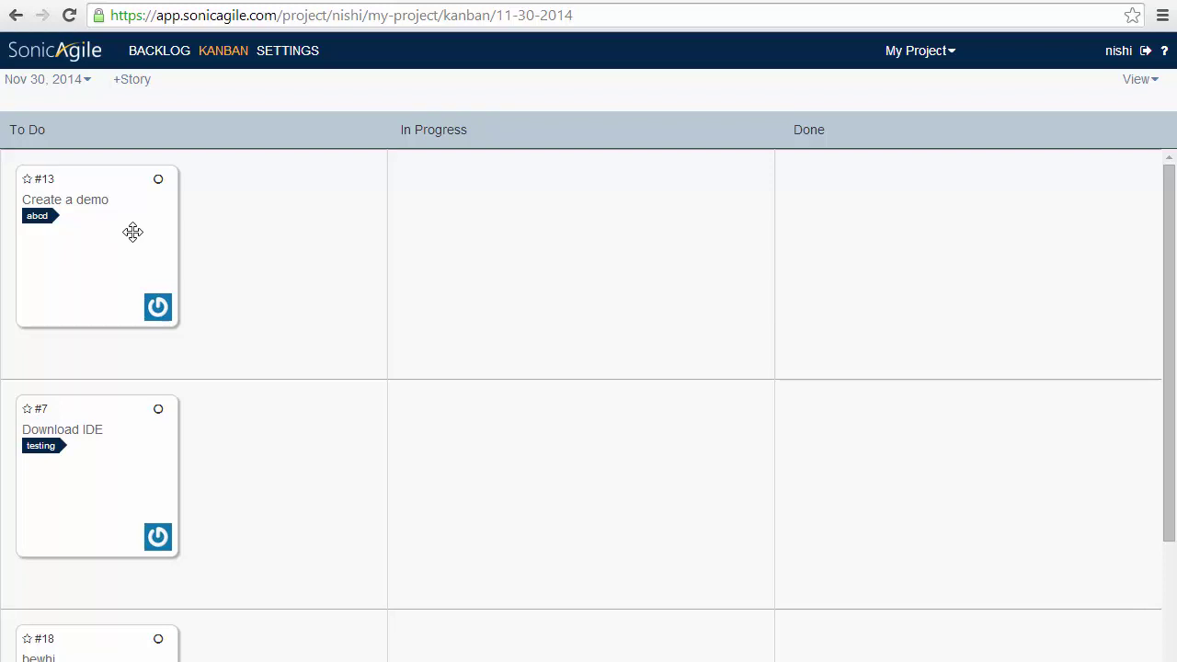
left_click(133, 232)
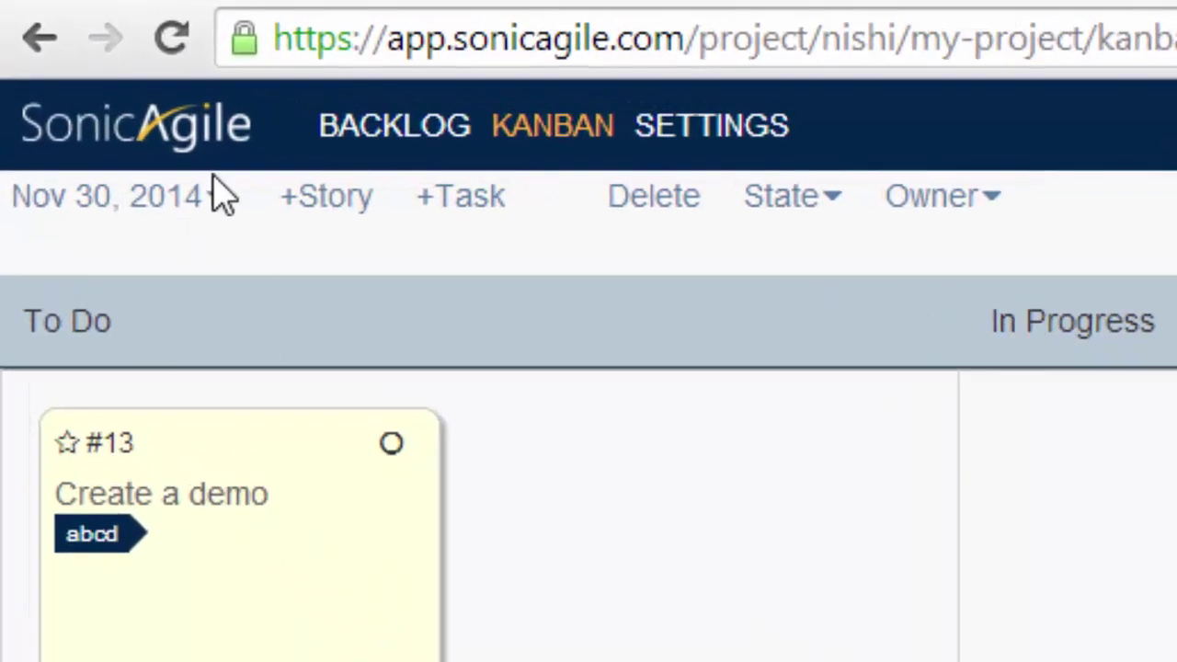
left_click(219, 196)
left_click(272, 262)
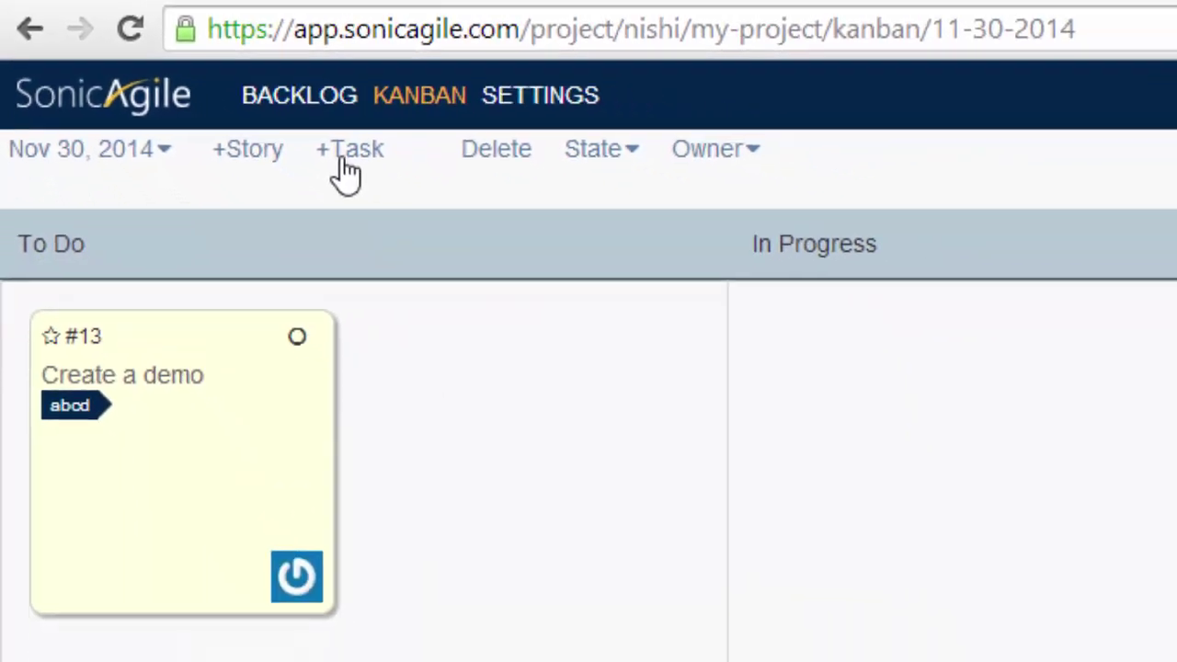
left_click(449, 204)
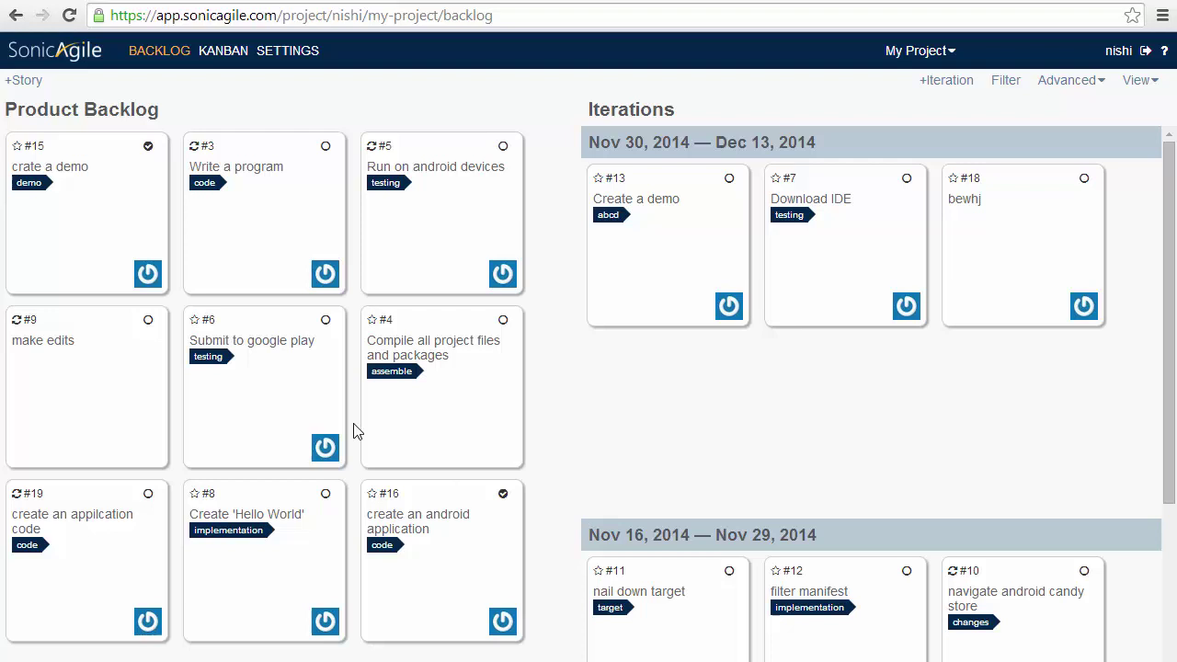
Enable both the roadmap and the public roadmap, then go back to the My Project backlog
left_click(278, 53)
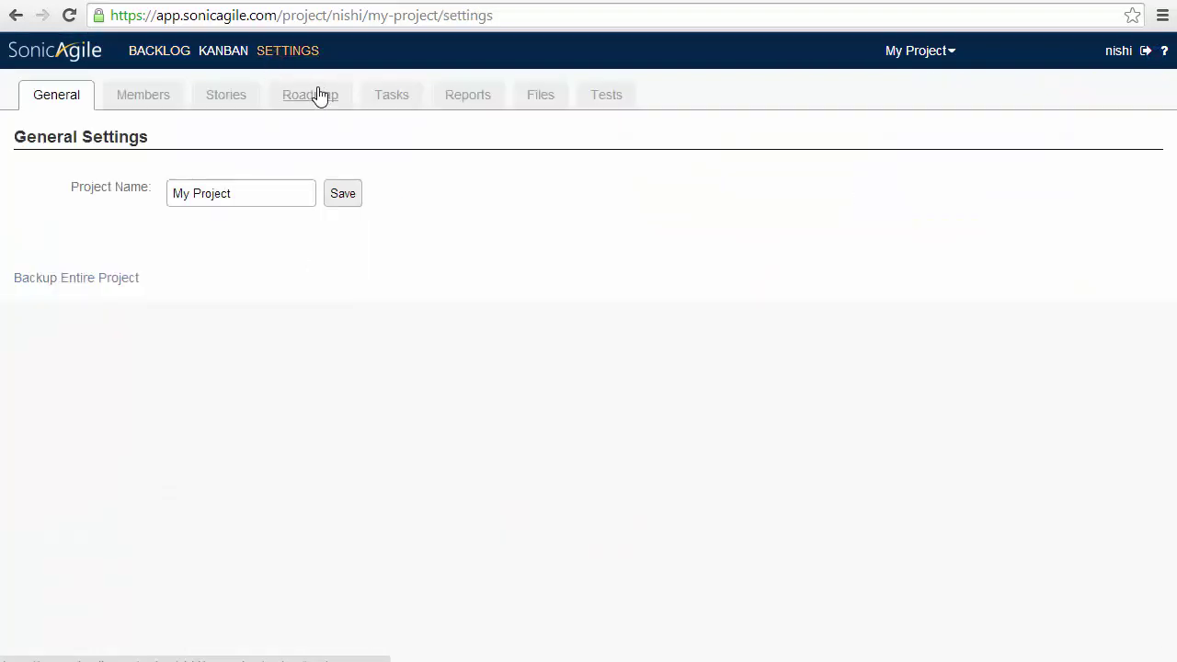
left_click(317, 98)
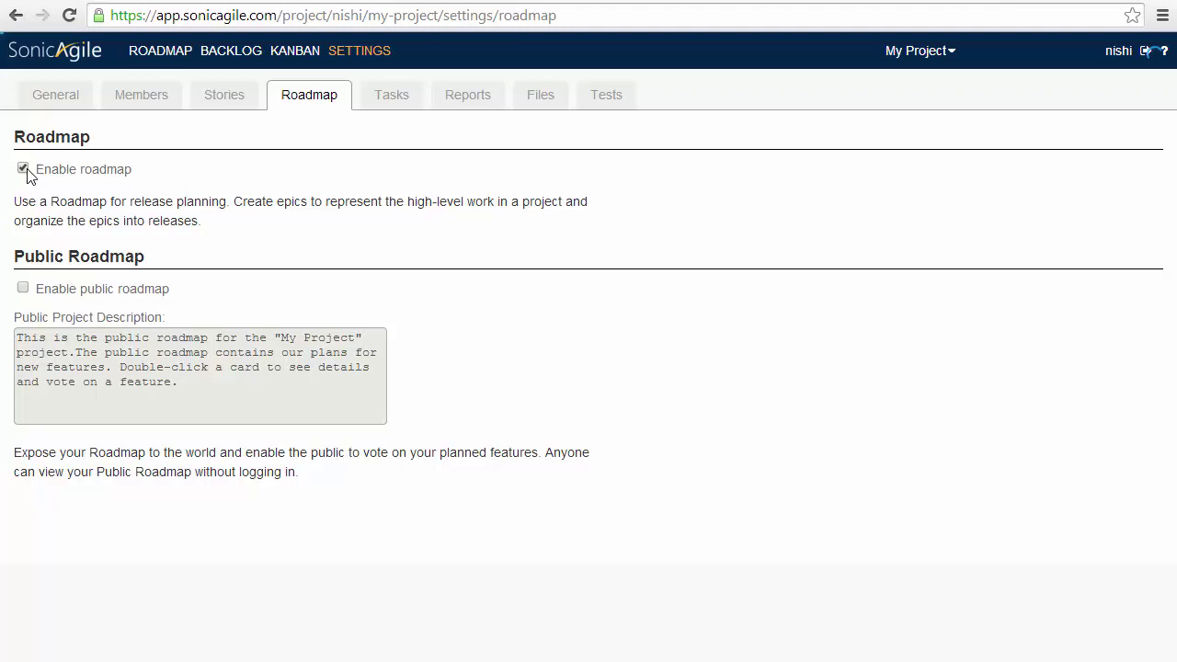
left_click(23, 288)
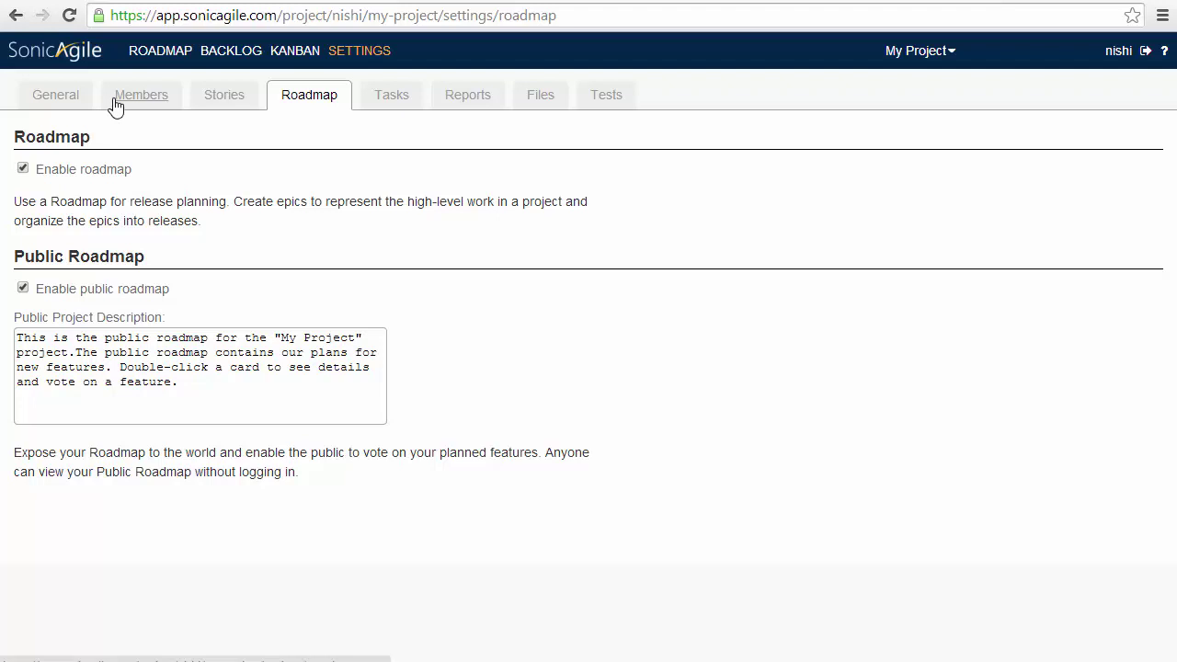
left_click(48, 57)
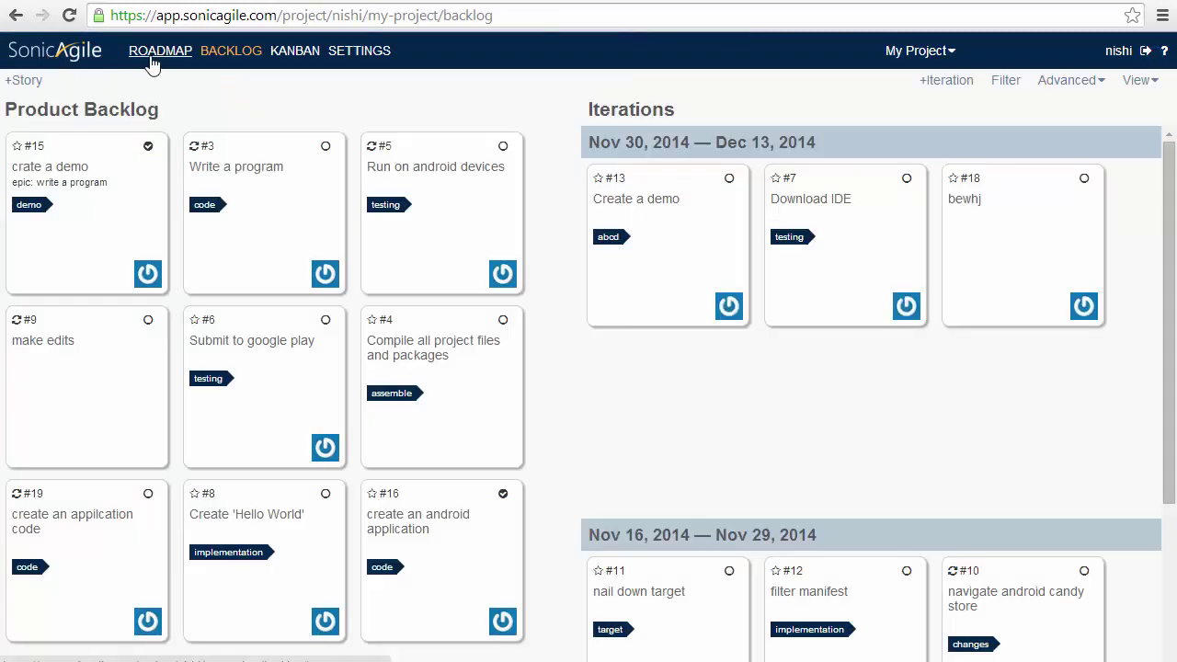
On the roadmap, move epics #5 'test IDE' and #4 'make edits' into the Apr 17, 2015 version 2 release
left_click(152, 58)
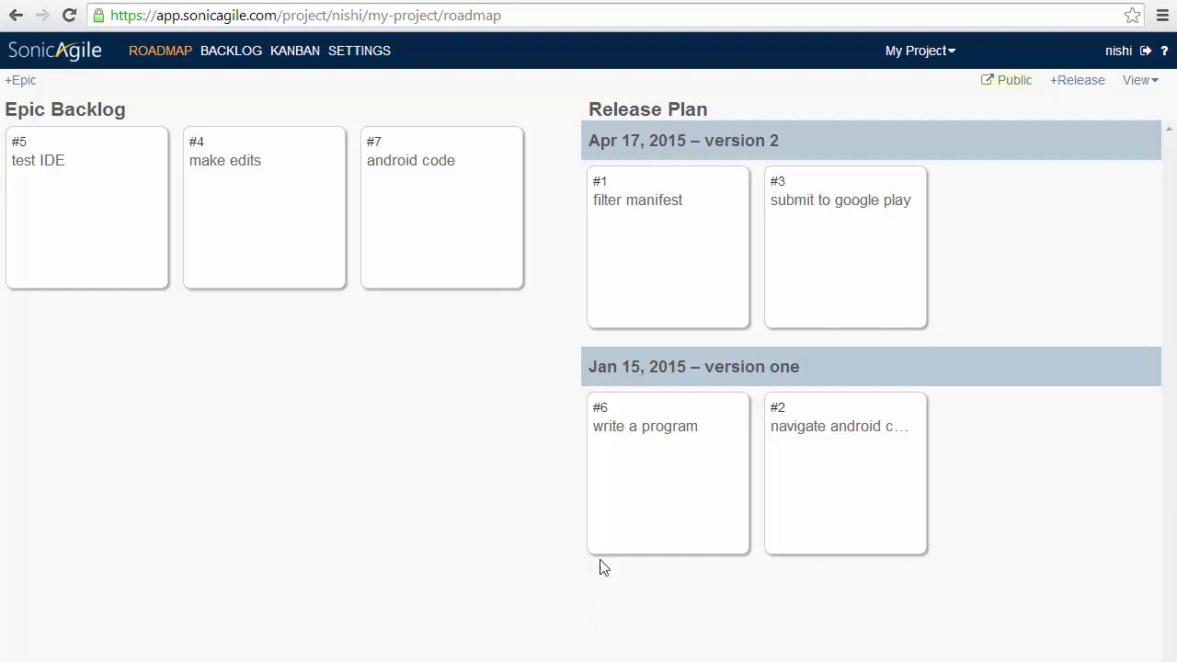
left_click(143, 224)
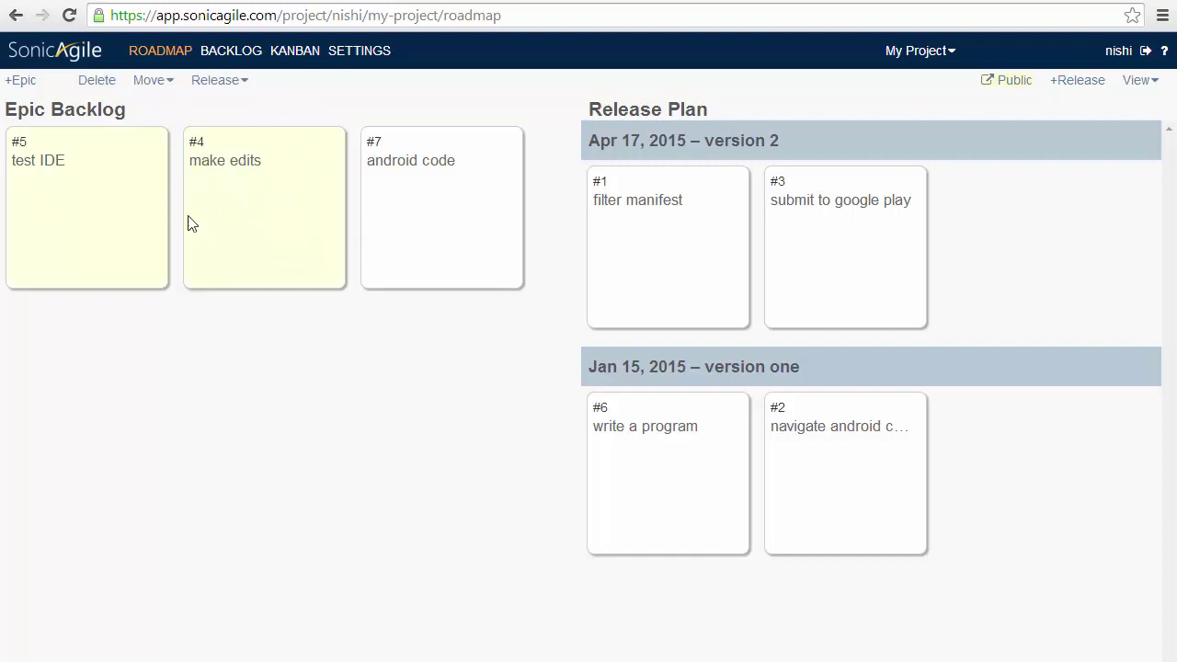
left_click_drag(345, 267, 1035, 290)
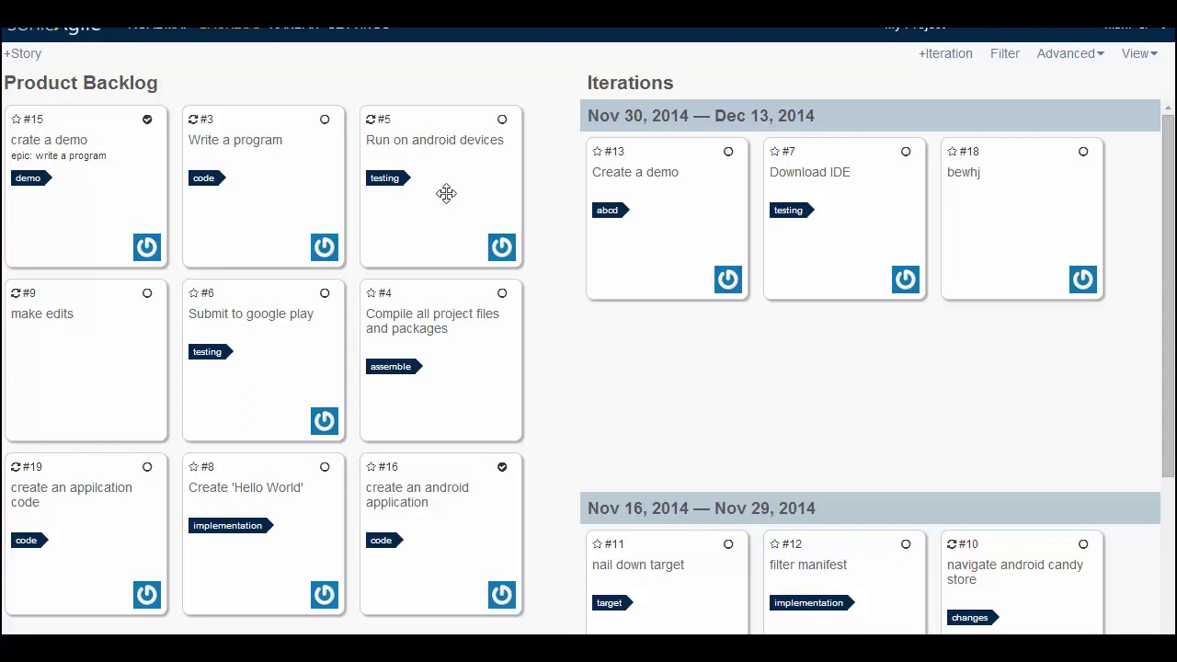
In the Stories settings, enable Agile estimation using Shirt Sizes
left_click(342, 27)
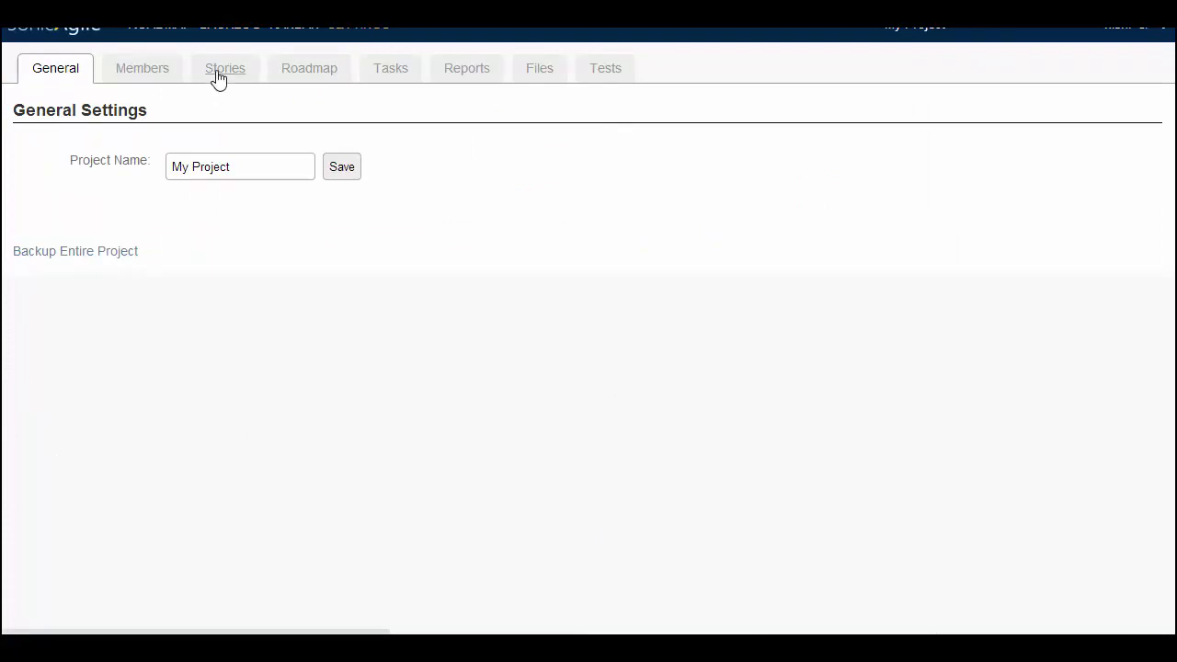
left_click(219, 77)
scroll(1166, 184, "down", 4)
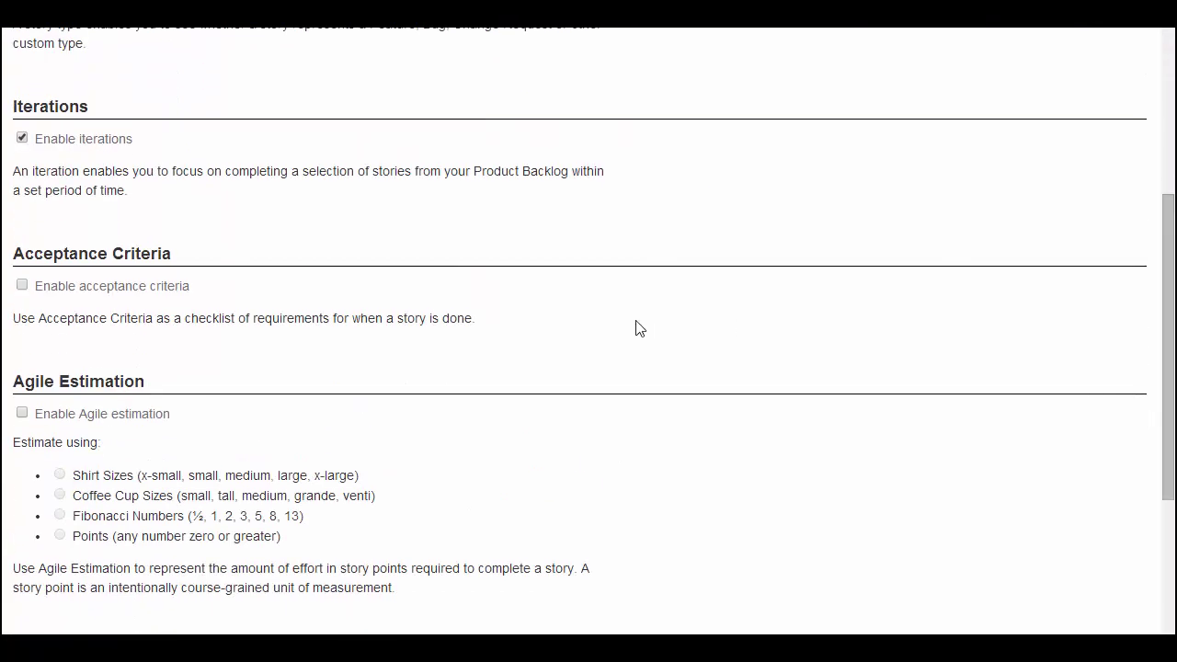
left_click(23, 414)
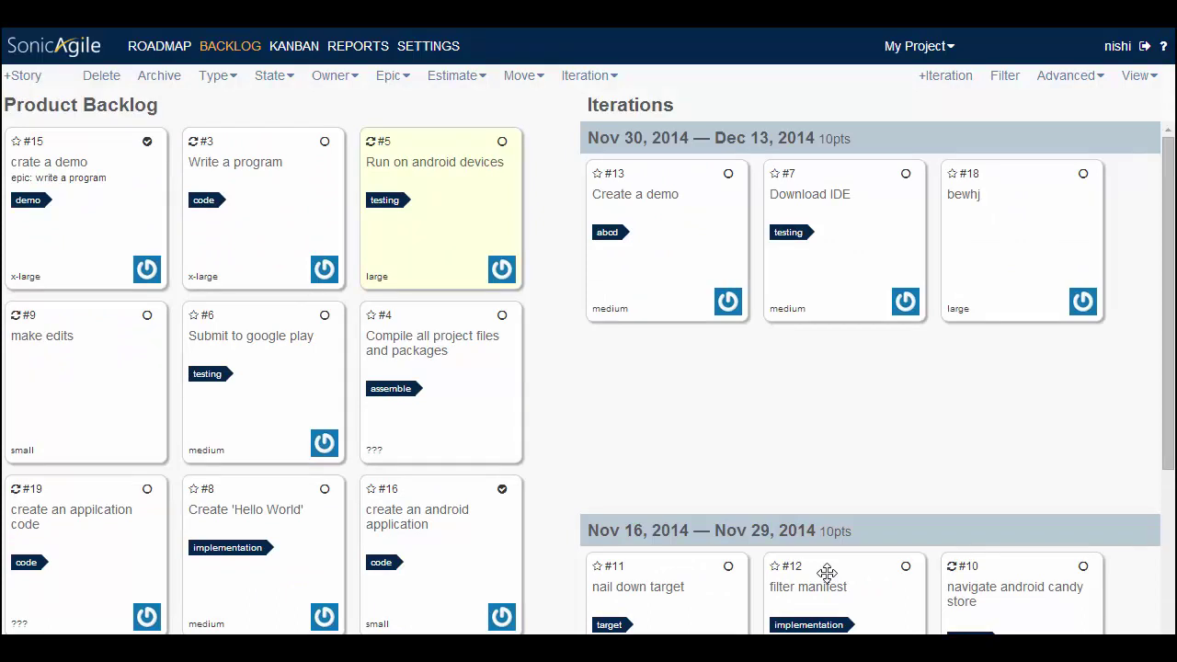
Set story #4 'Compile all project files and packages' to a medium (3pts) estimate and save
double_click(455, 428)
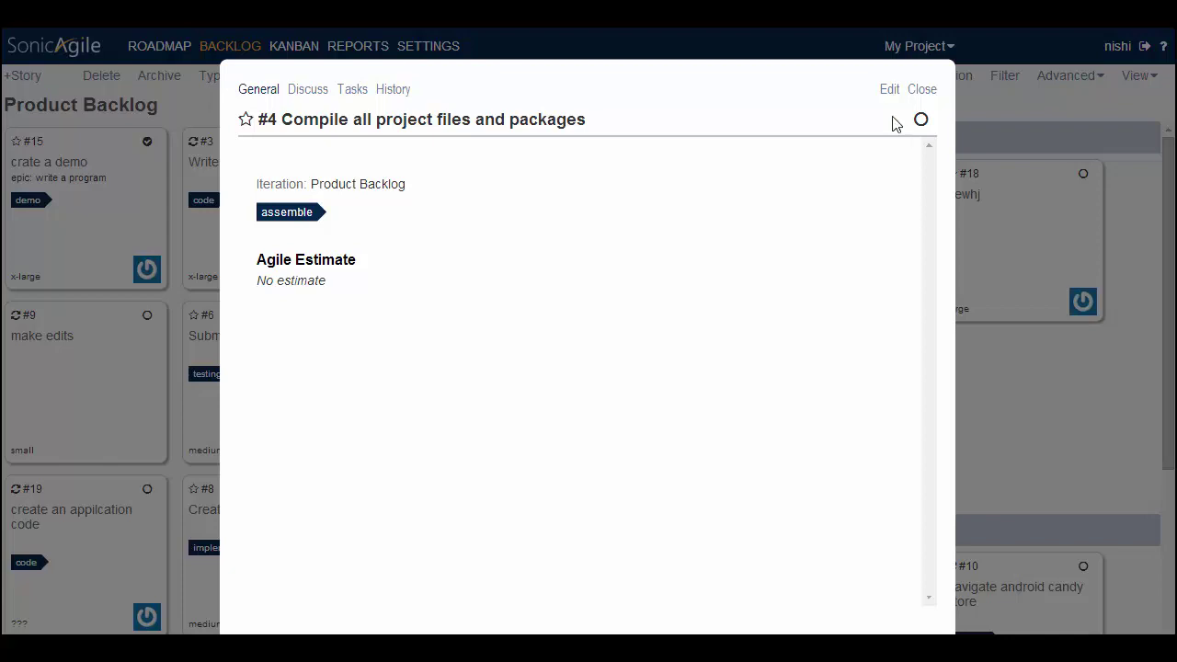
left_click(887, 91)
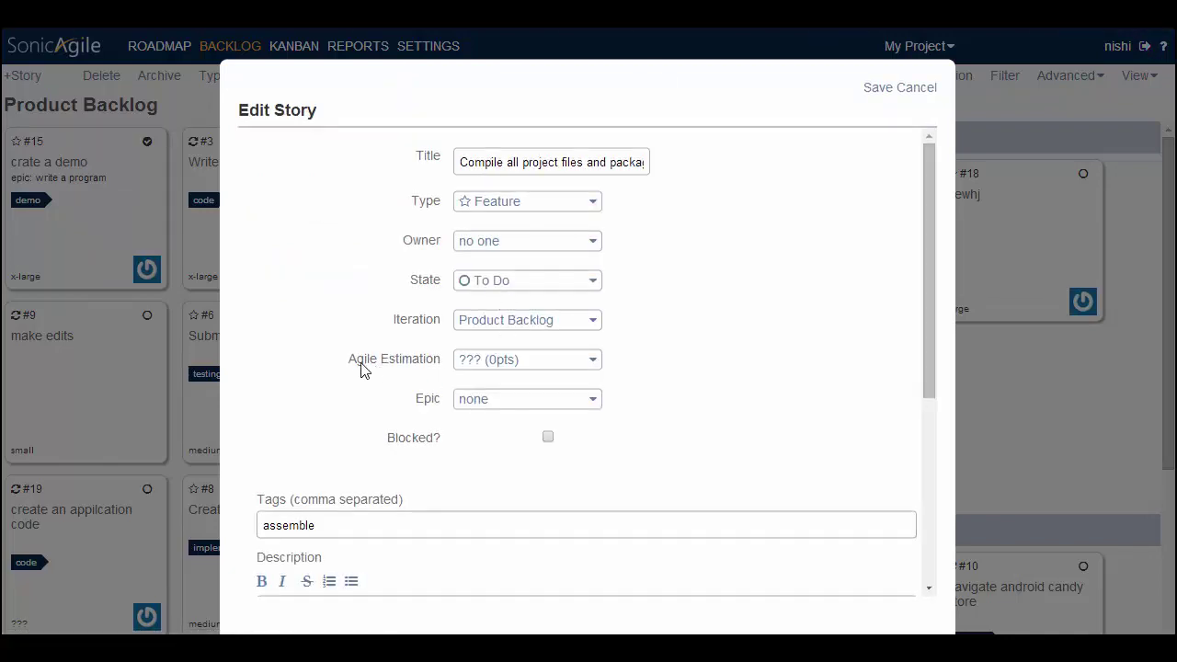
left_click(558, 365)
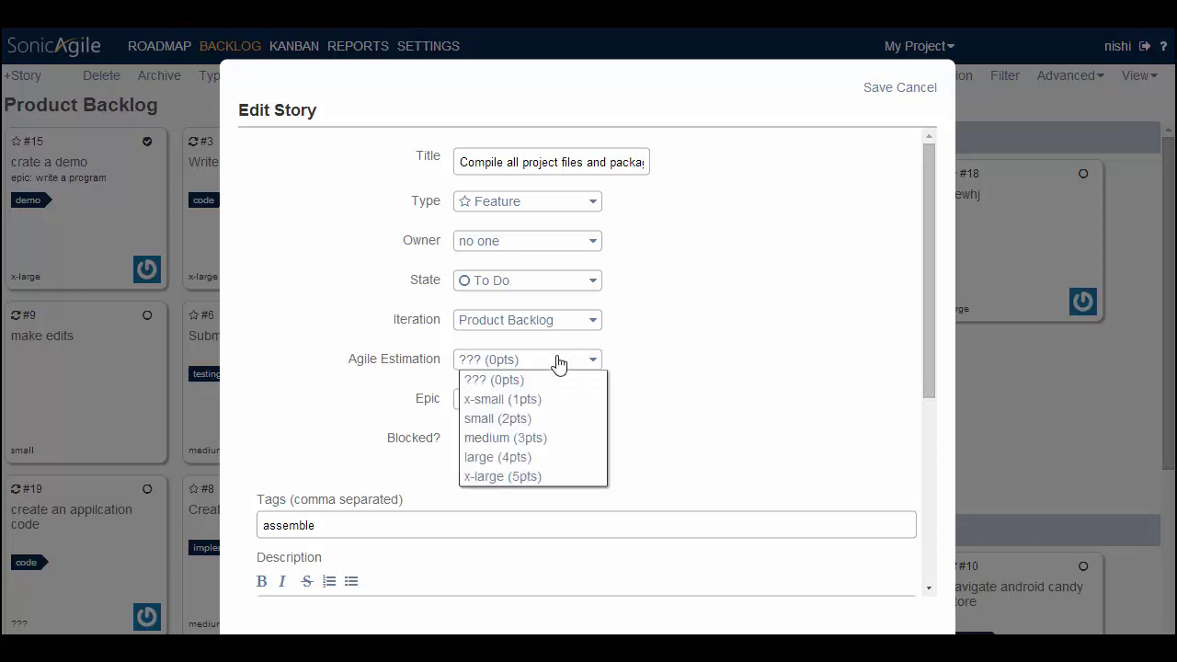
left_click(501, 439)
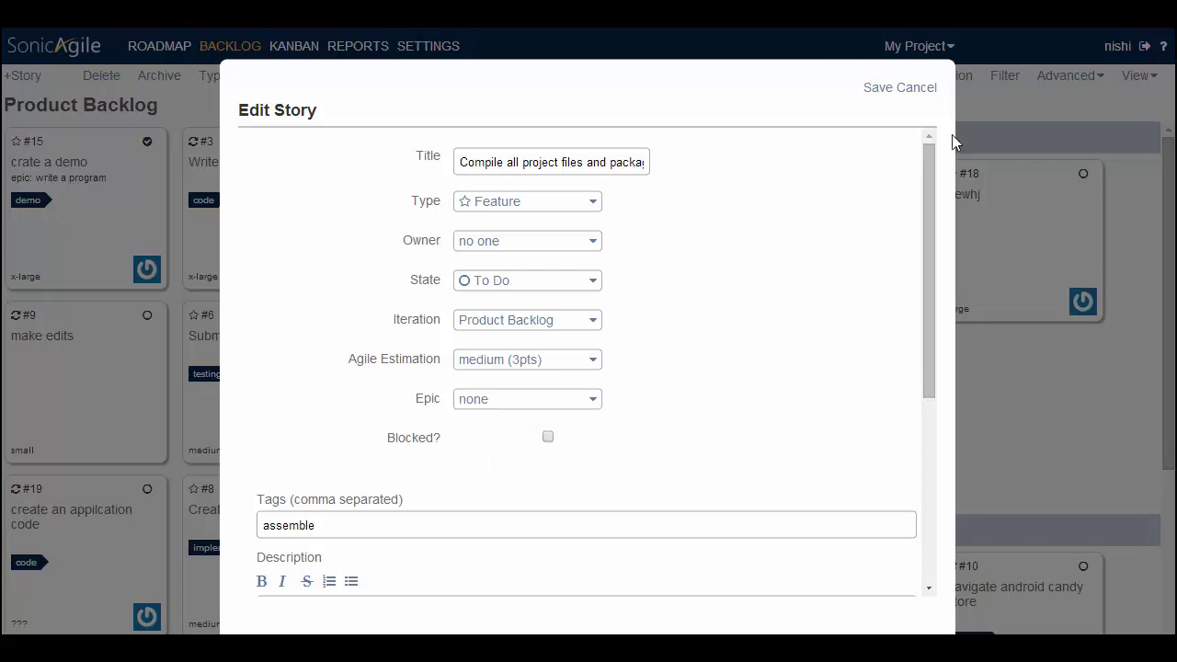
left_click(874, 90)
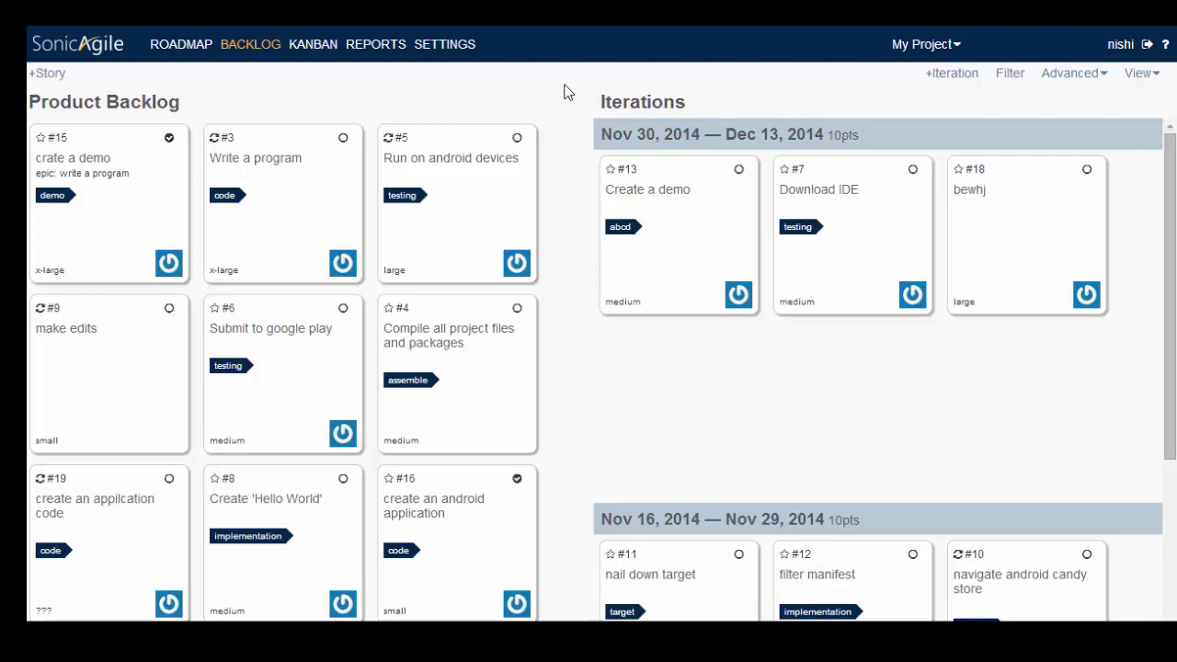
Check the iteration burndown report, then enable time tracking in the Stories settings
left_click(405, 46)
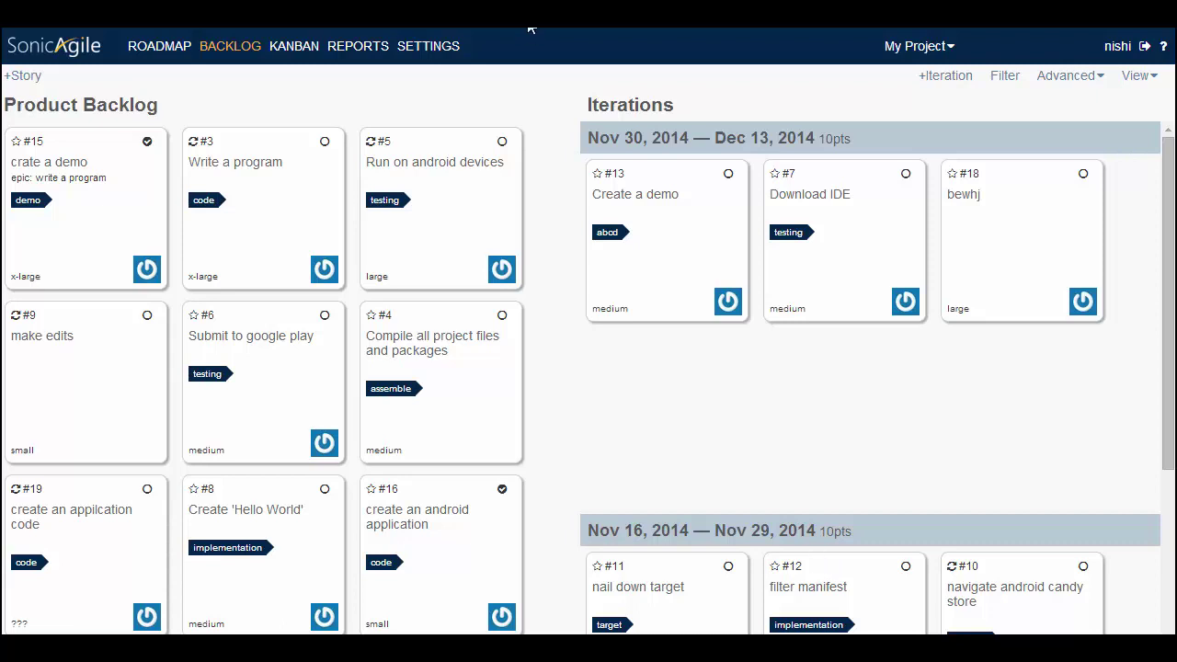
left_click(440, 60)
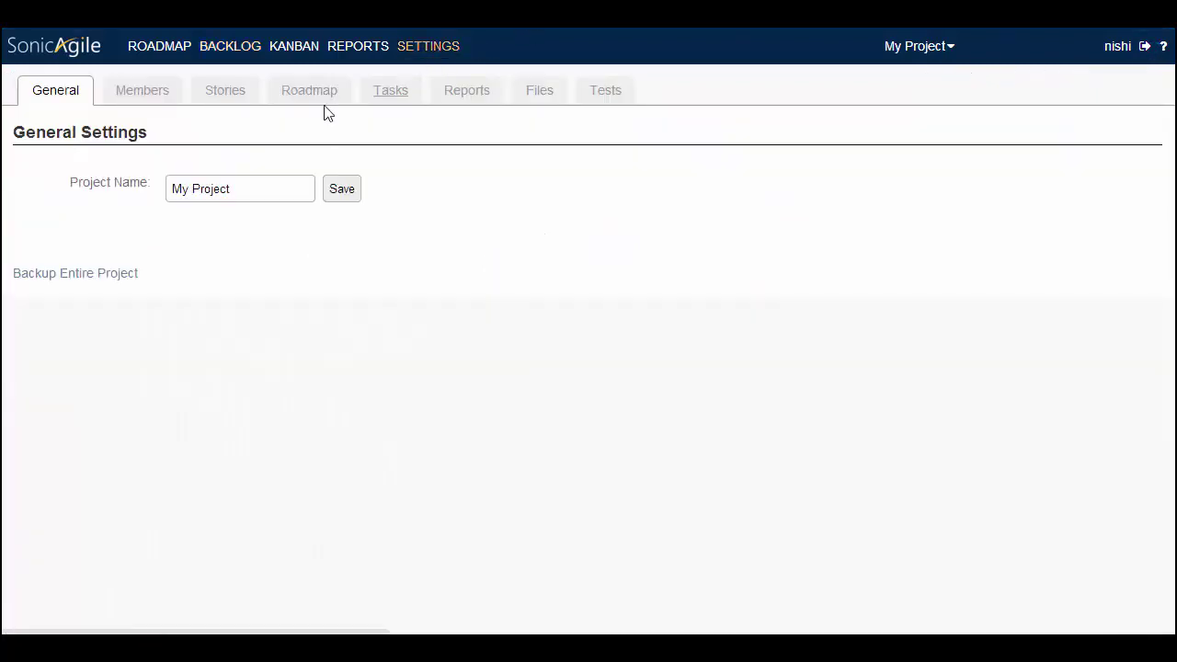
left_click(228, 99)
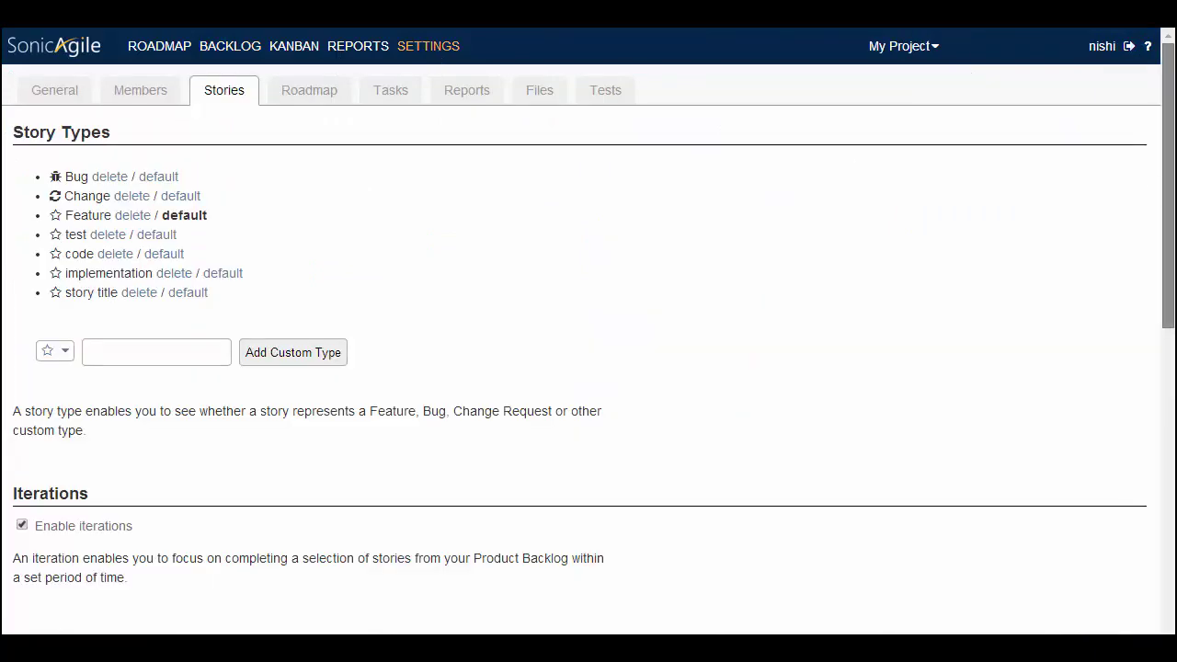
scroll(1150, 192, "down", 5)
scroll(312, 502, "down", 2)
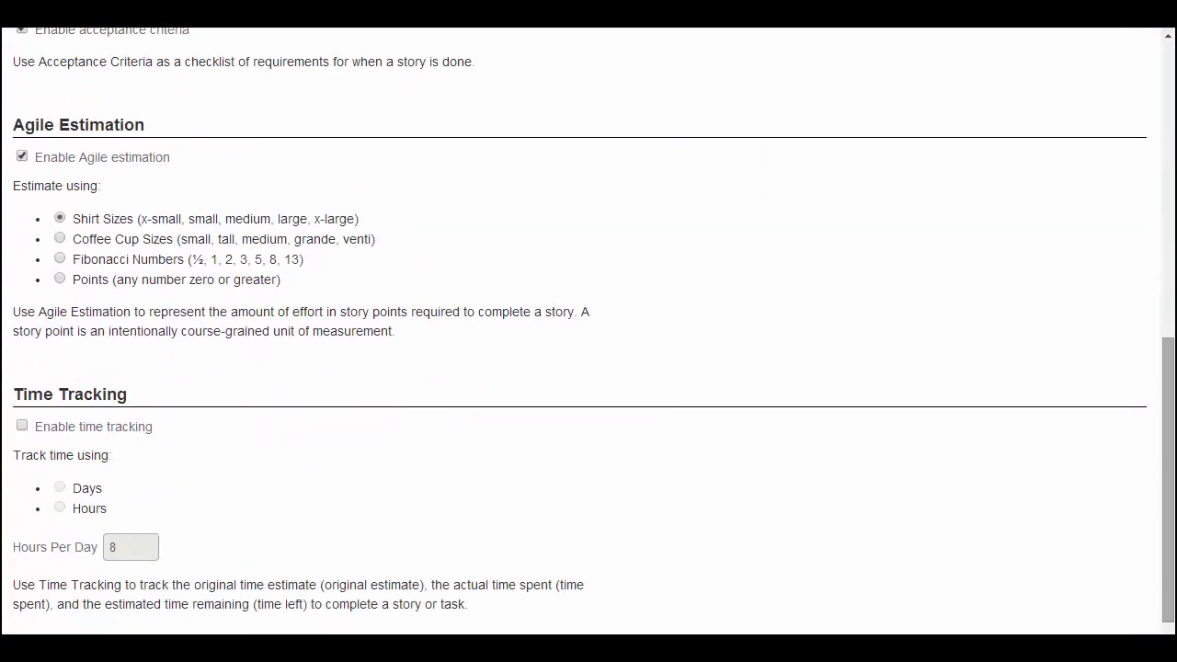
left_click(22, 427)
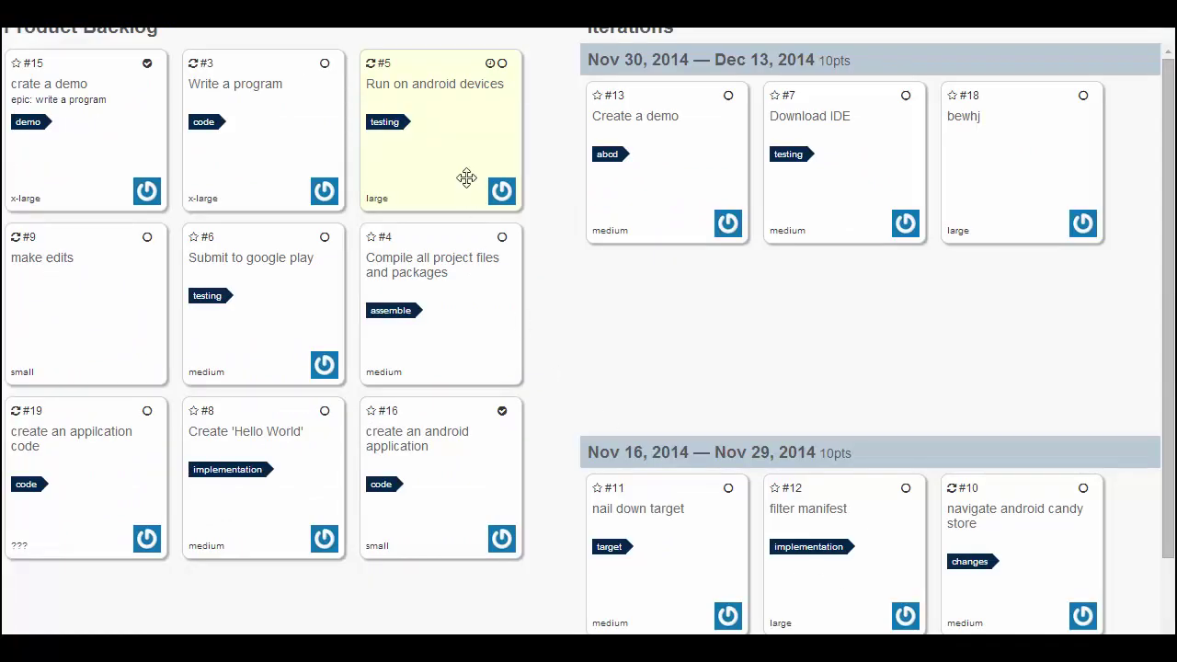
Change the Time Left on story #5 'Run on android devices' from 0 to 2 days
left_click(490, 62)
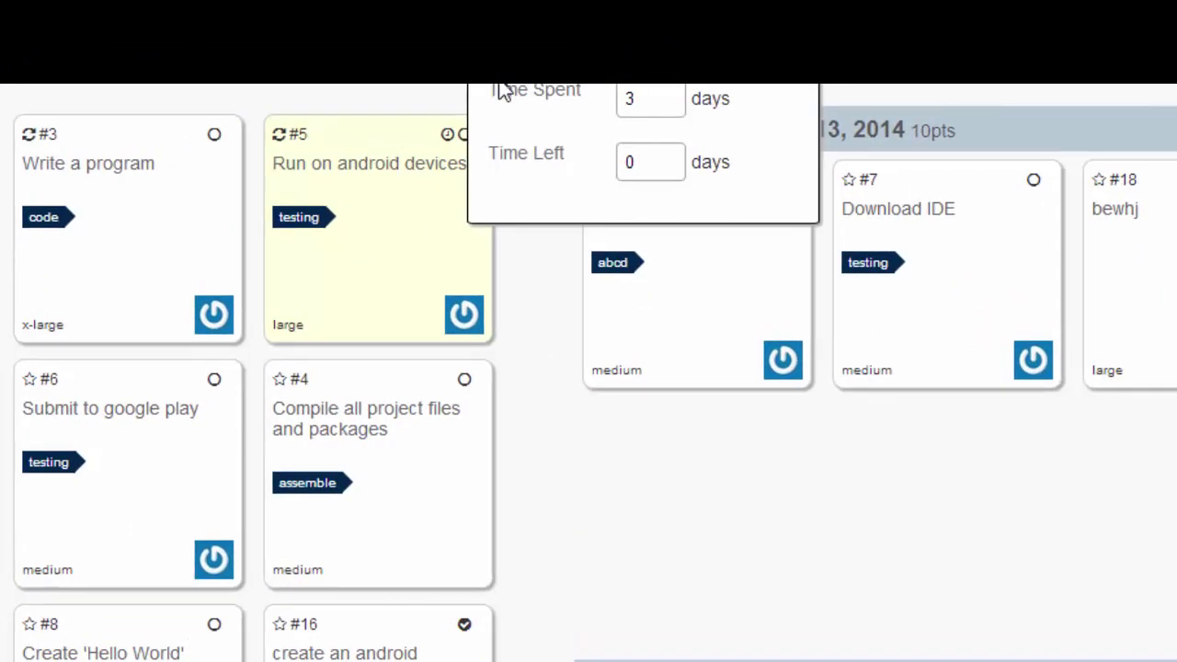
left_click(630, 162)
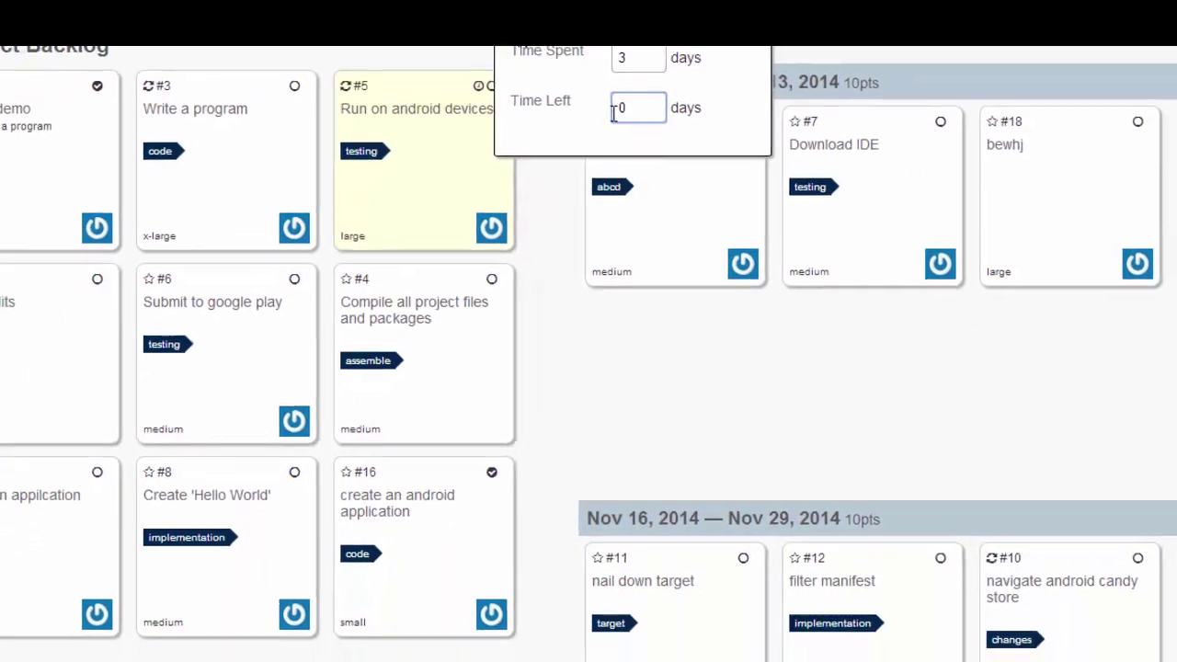
key("BackSpace")
type("2")
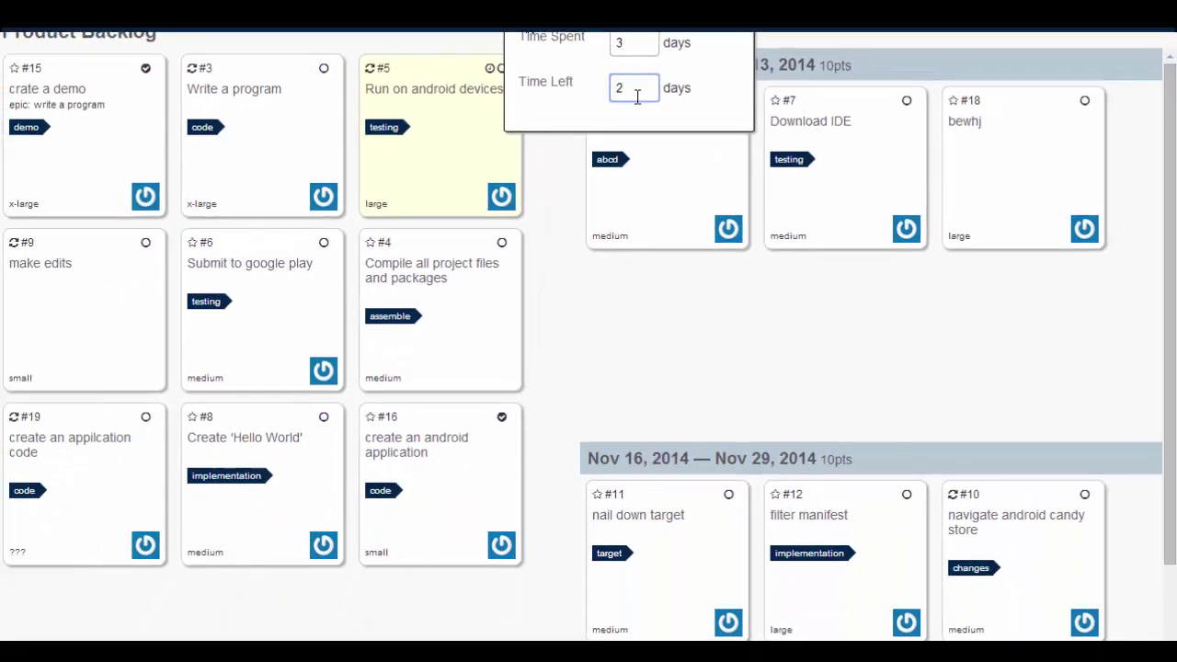
key("Return")
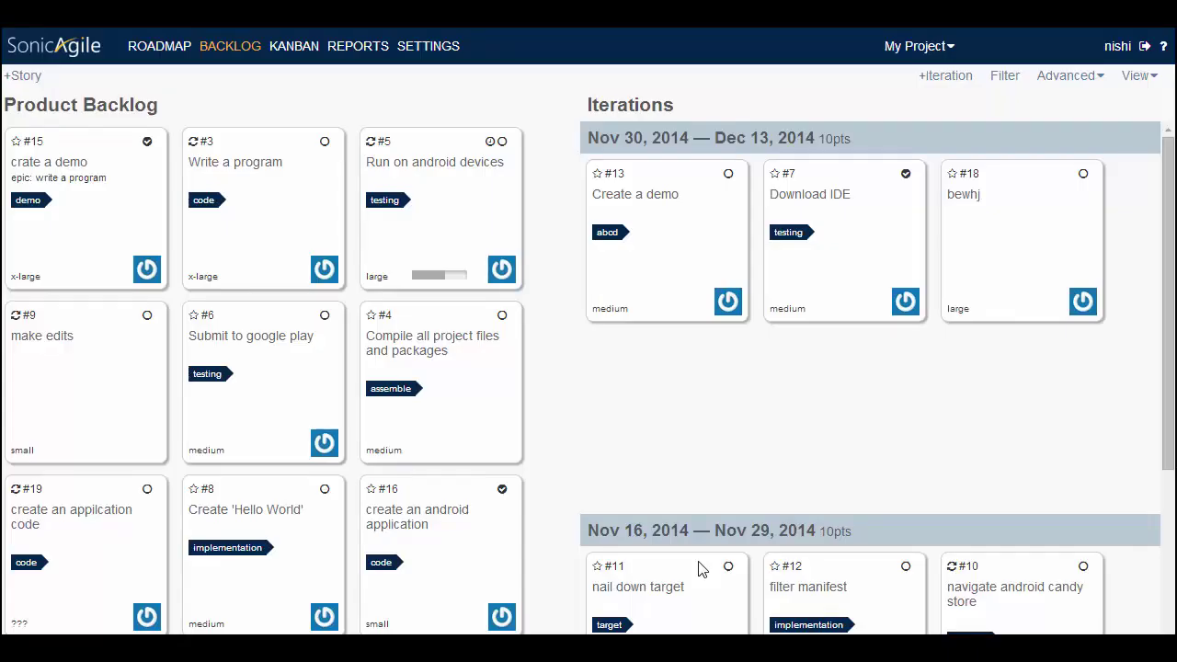
Turn on Enable acceptance criteria in the project's Stories settings
left_click(418, 48)
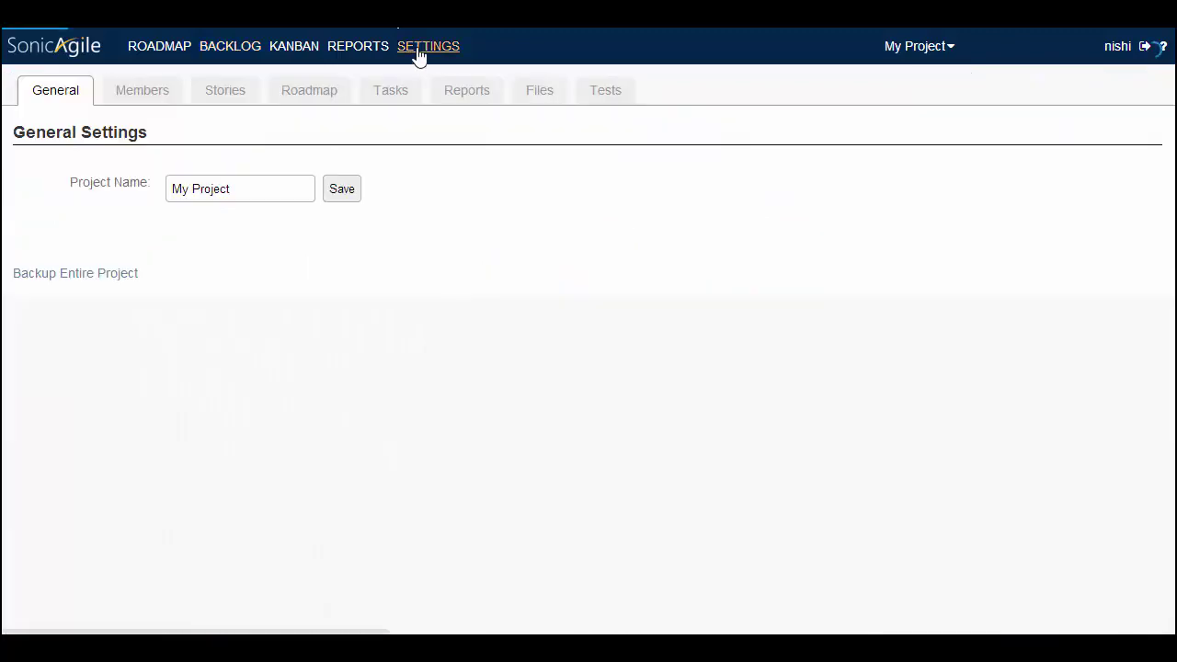
left_click(224, 90)
scroll(1066, 357, "down", 4)
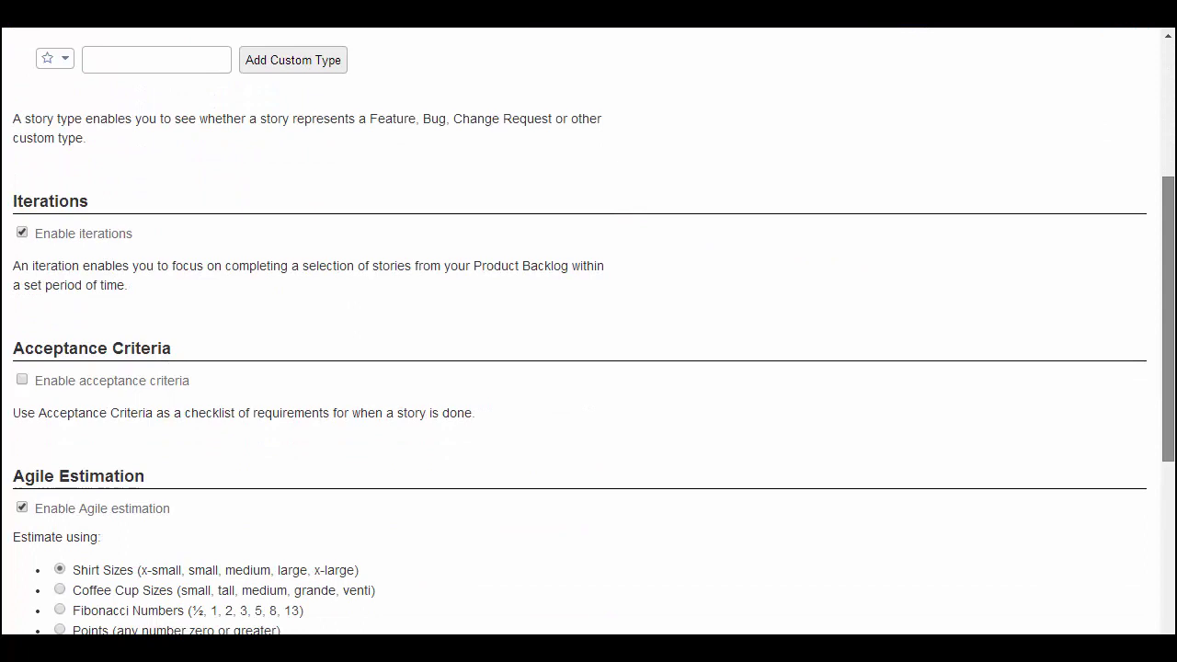
left_click(21, 312)
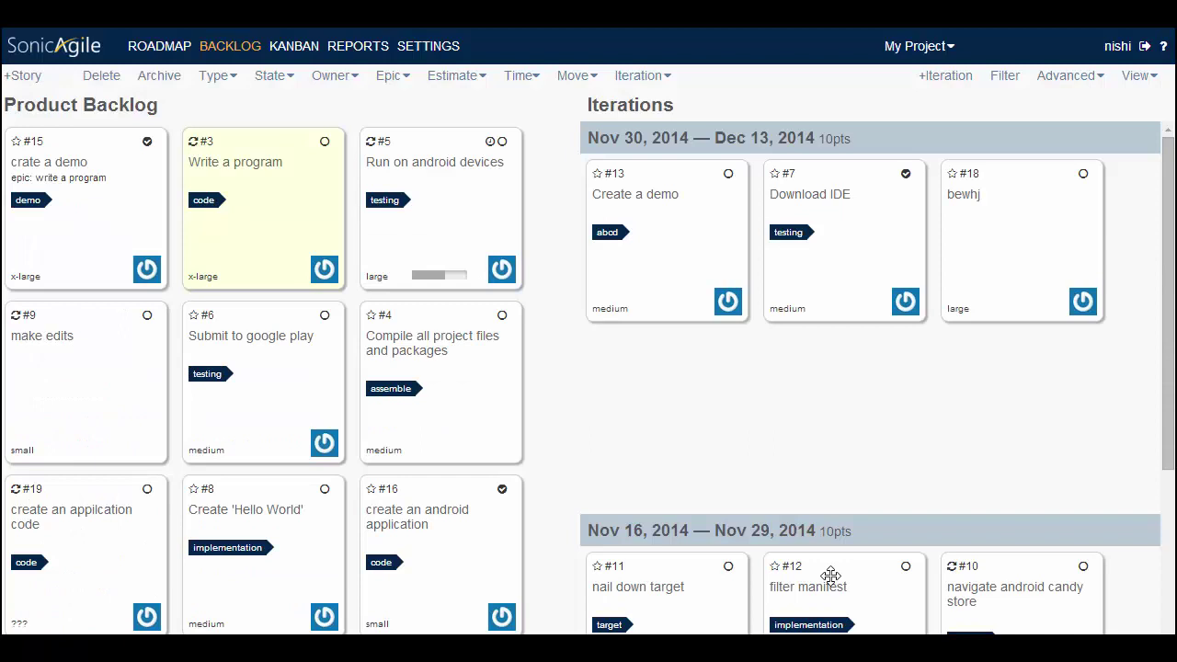
Add the acceptance criterion 'coding should be complete.' to story #3 'Write a program' and save
left_click(304, 263)
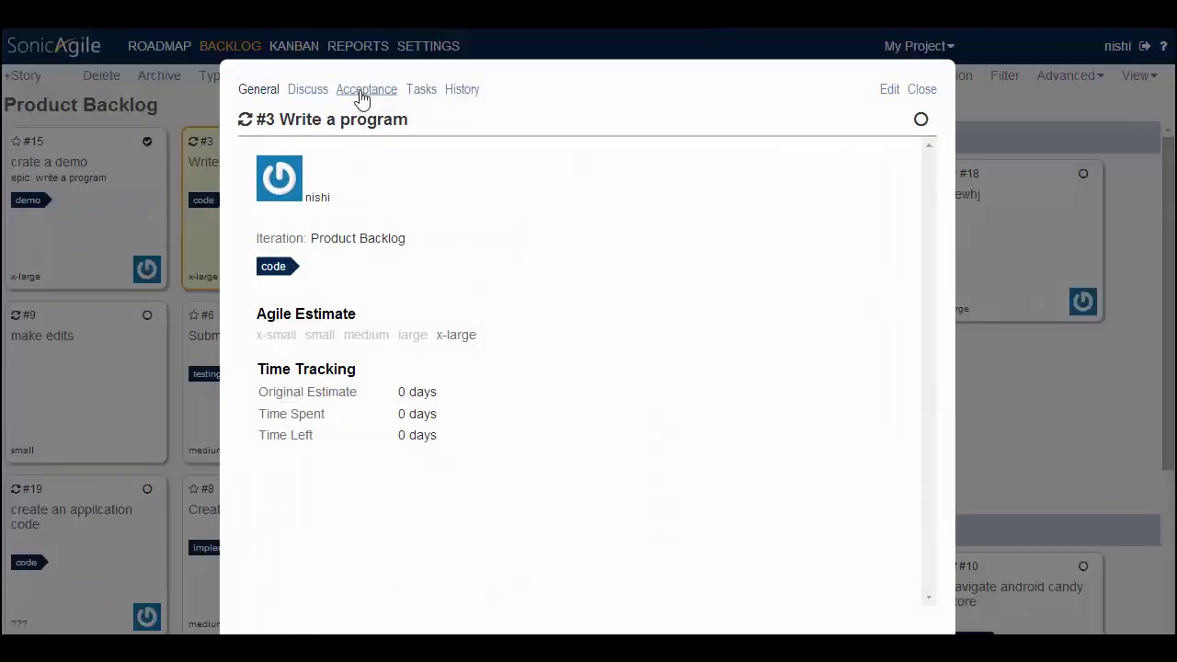
left_click(367, 95)
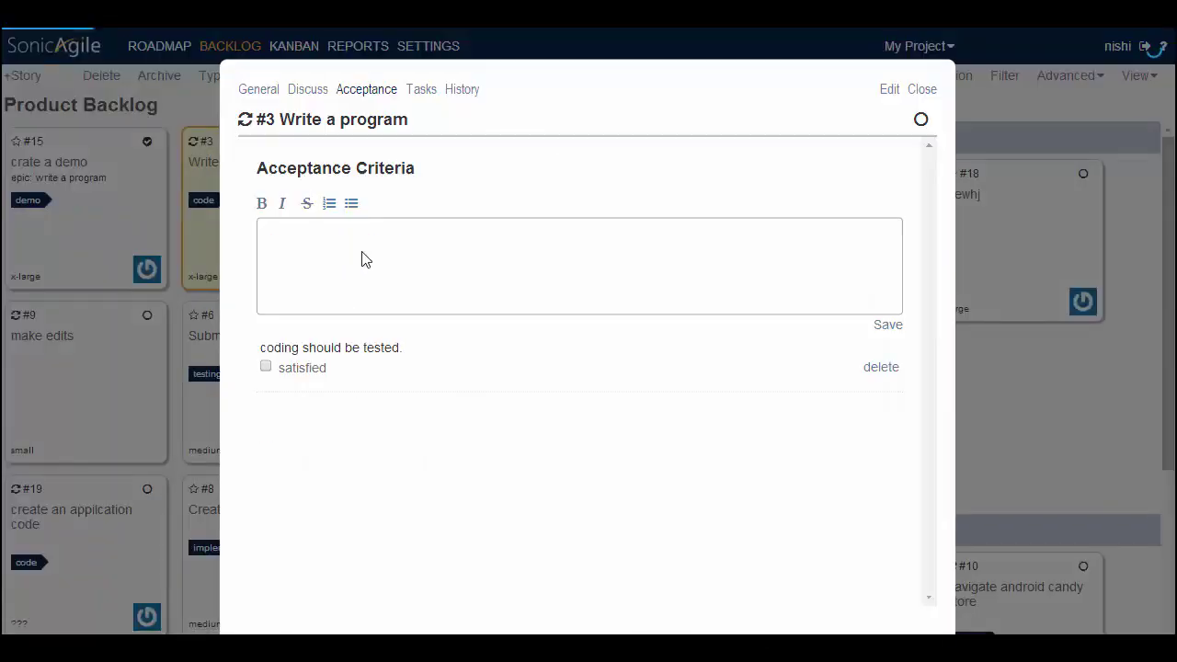
type("coding s")
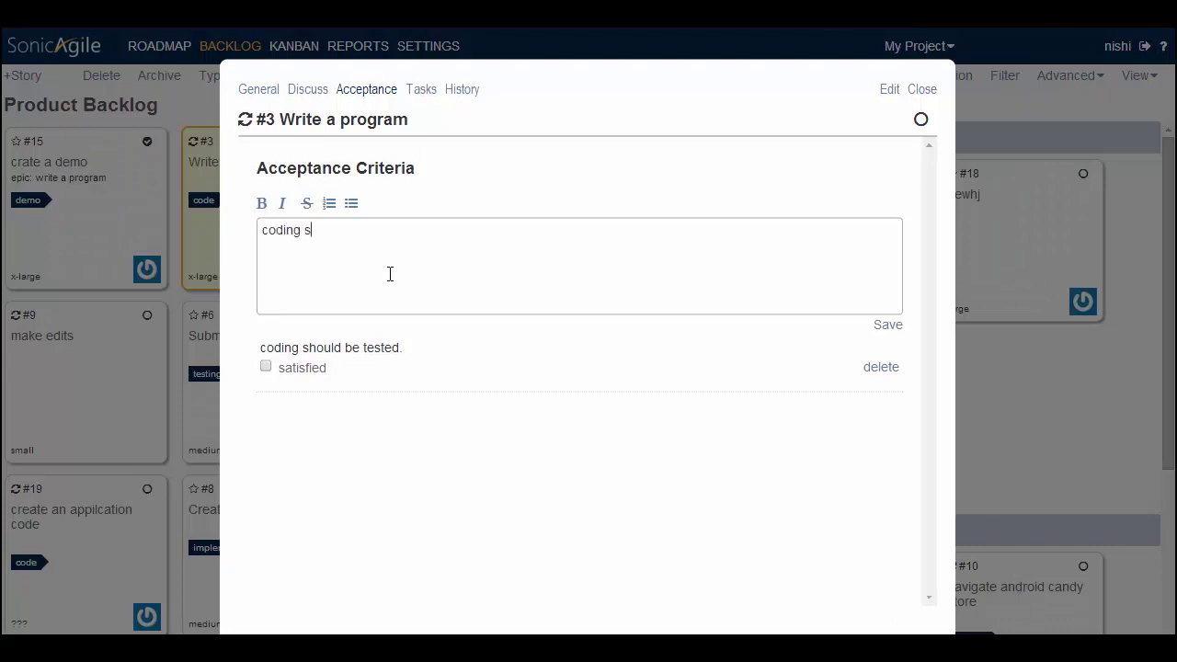
type("hould be complete")
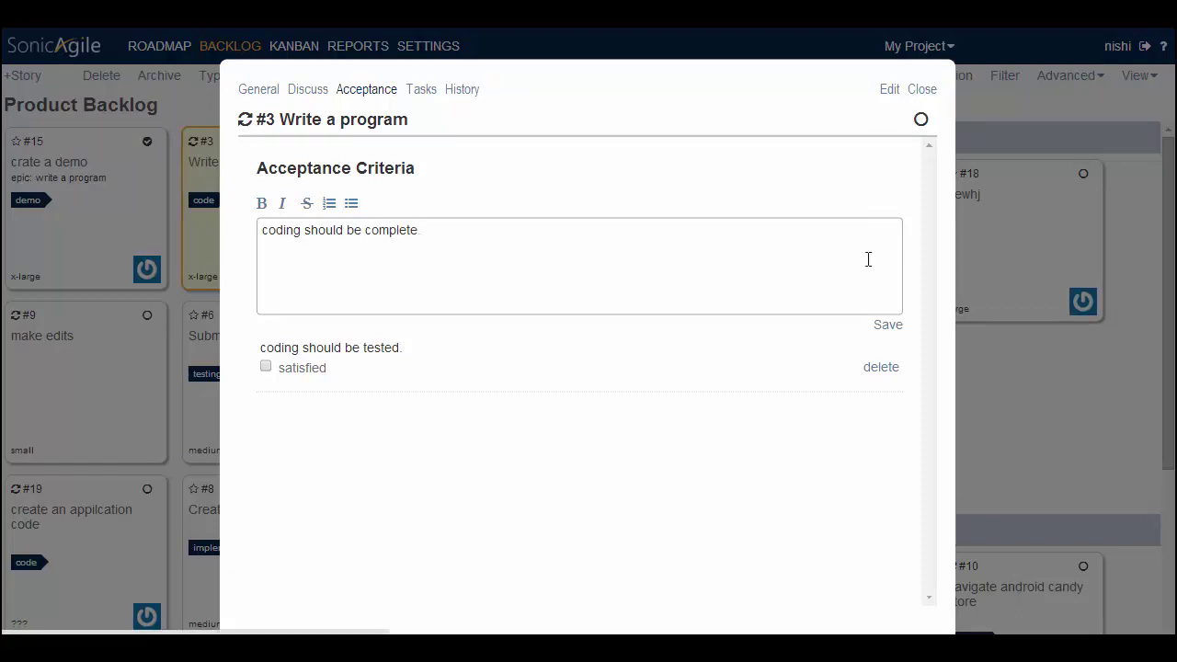
type(".")
left_click(886, 324)
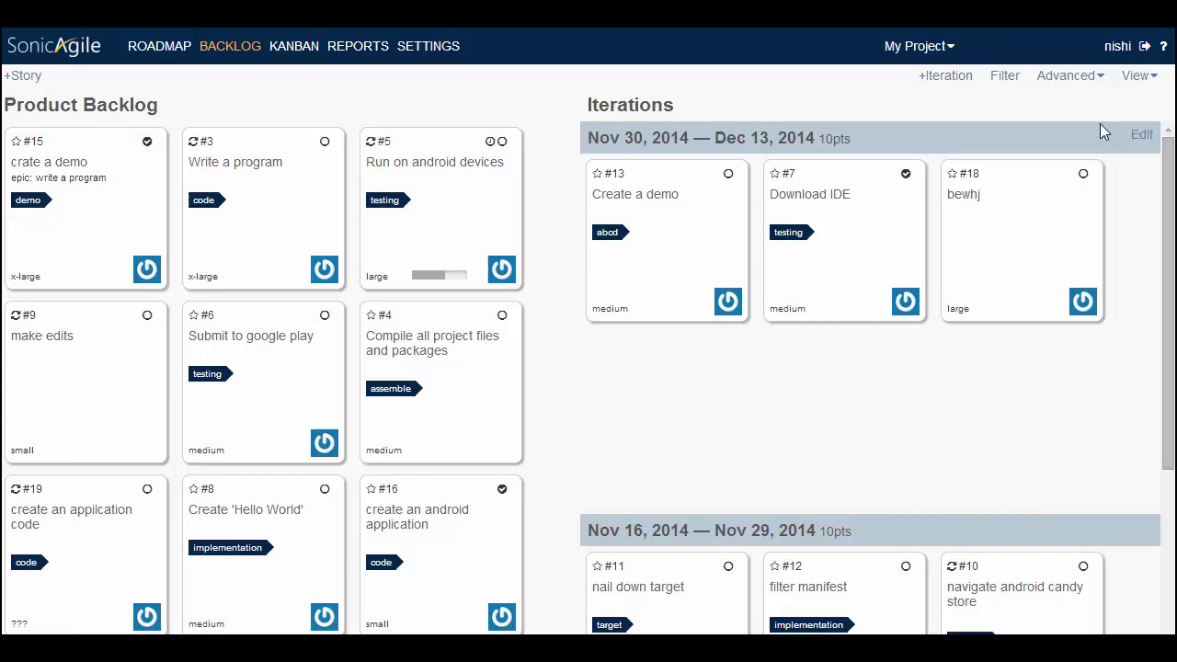
left_click(1118, 46)
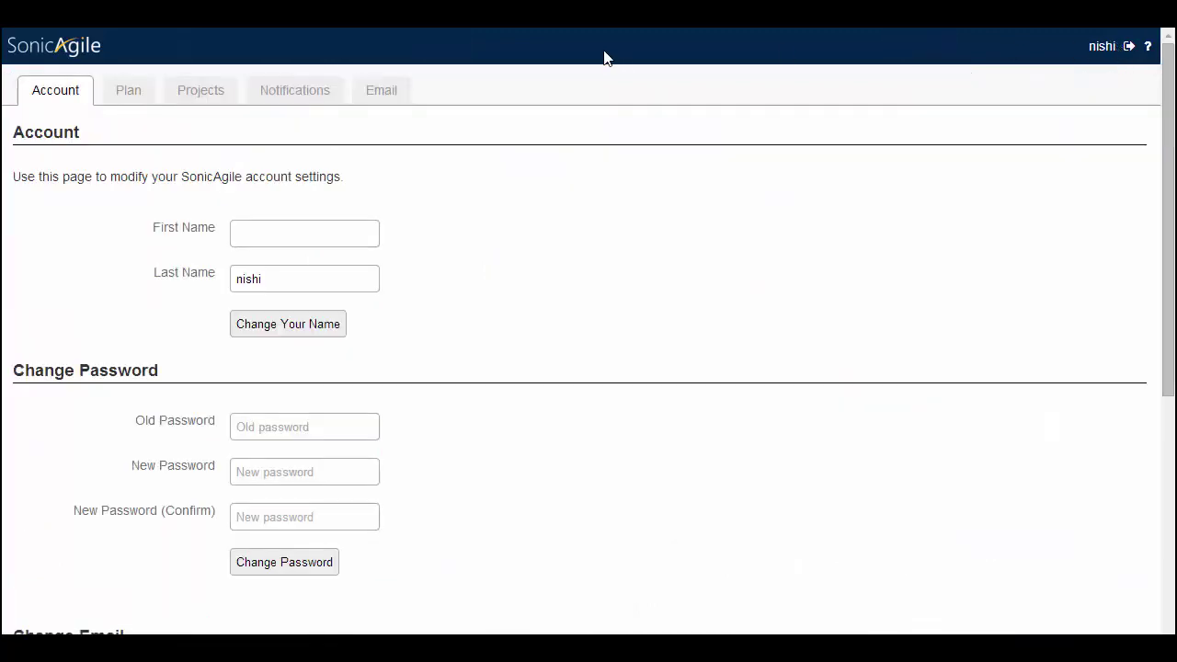
left_click(370, 96)
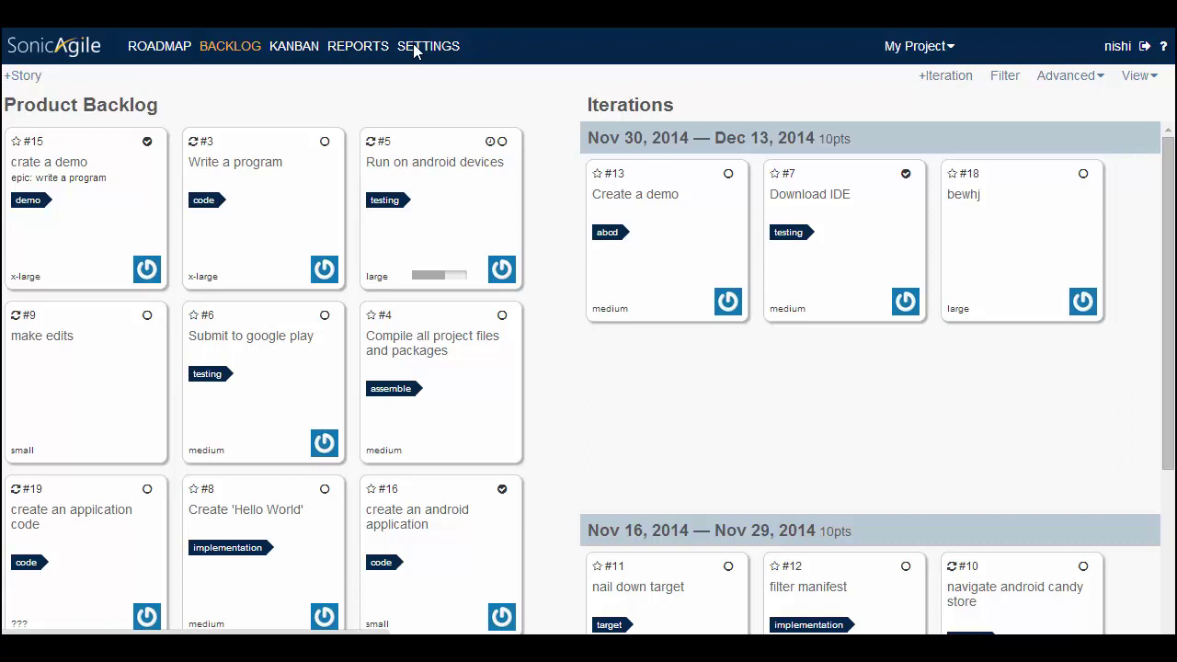
View the scheduled report settings, then advance Prezi to the 'Thankyou for watching.' slide
left_click(413, 47)
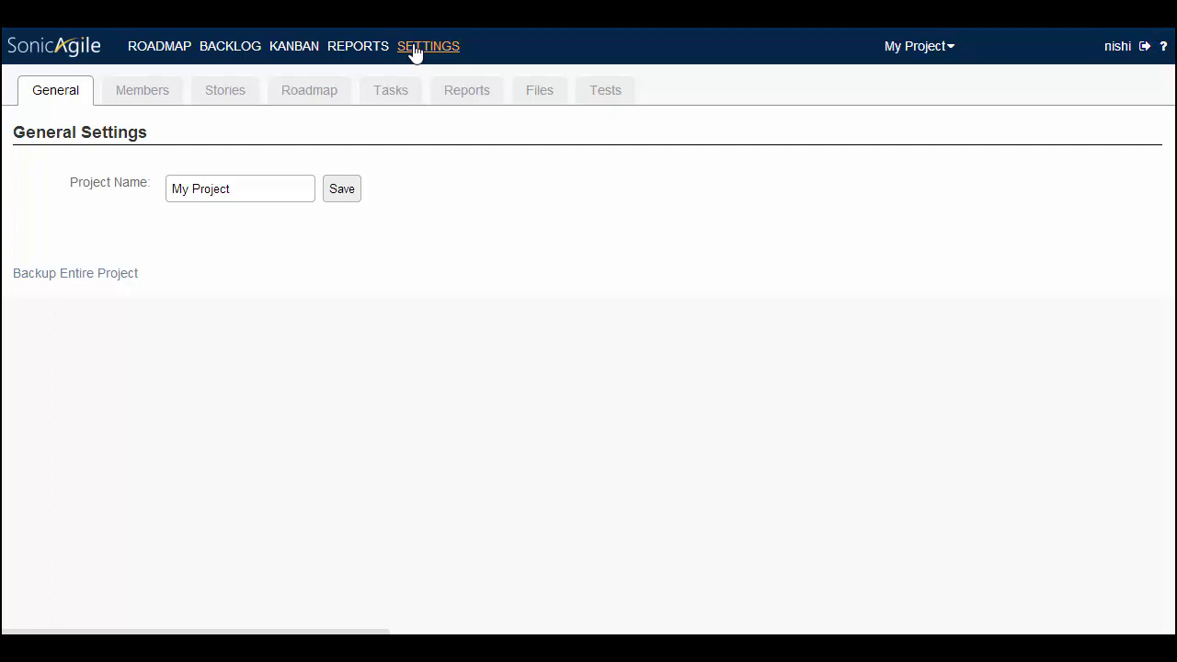
left_click(457, 95)
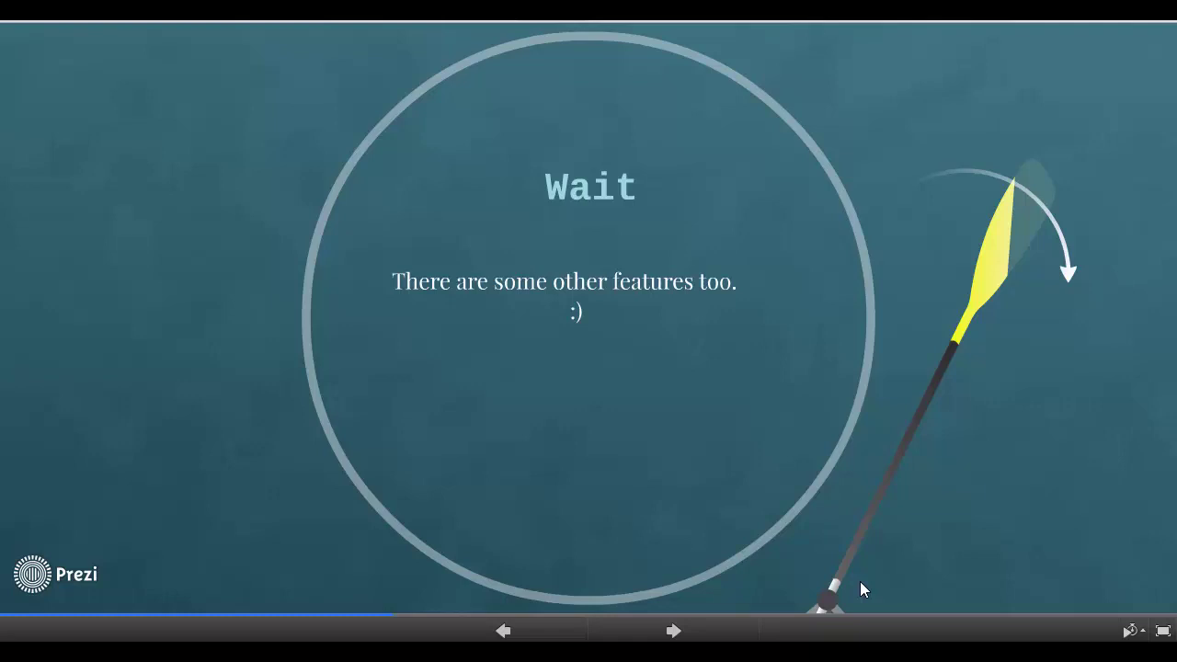
left_click(658, 630)
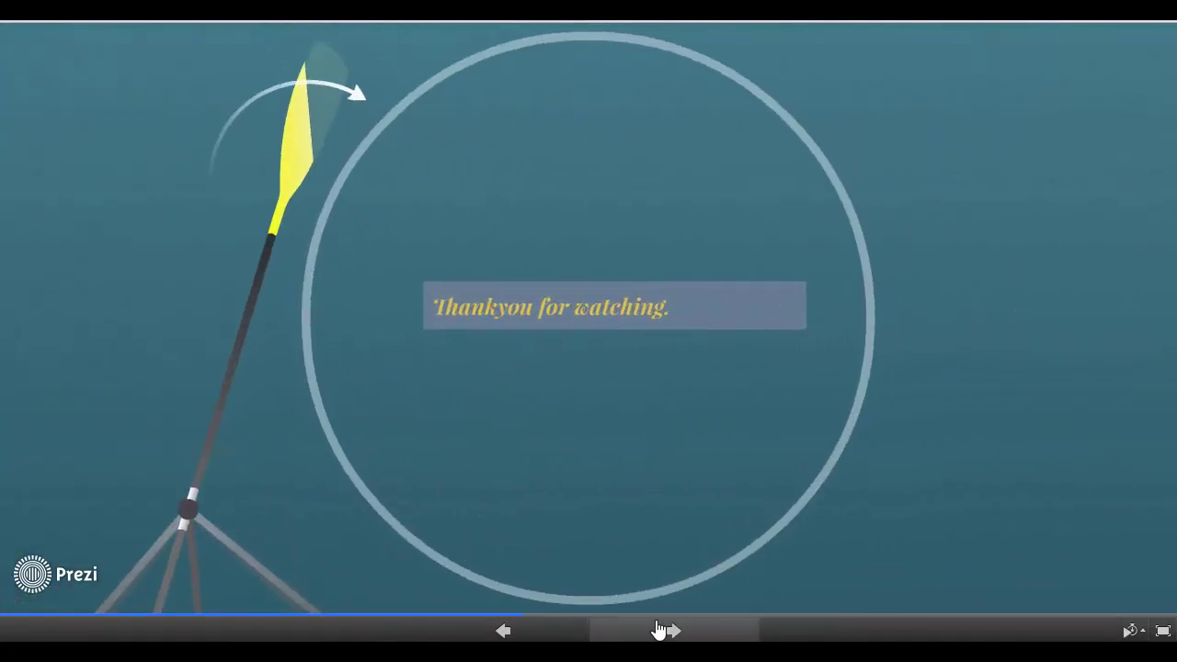